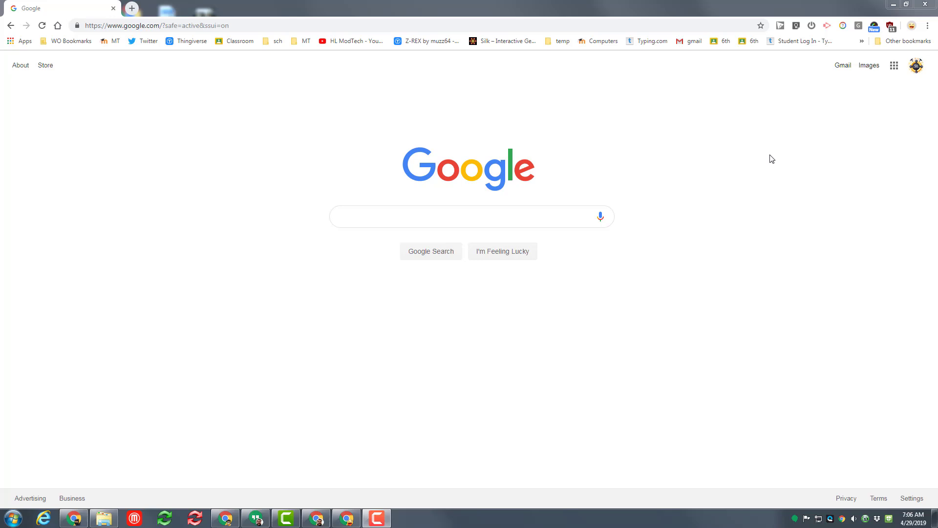
Step: From Google Drive, create a new blank Google Drawings file via New > More
click(894, 68)
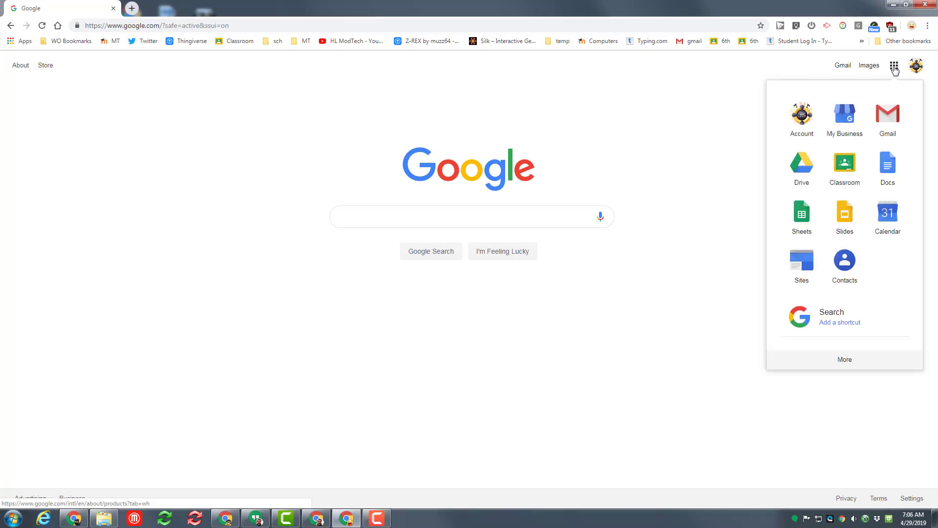
click(804, 169)
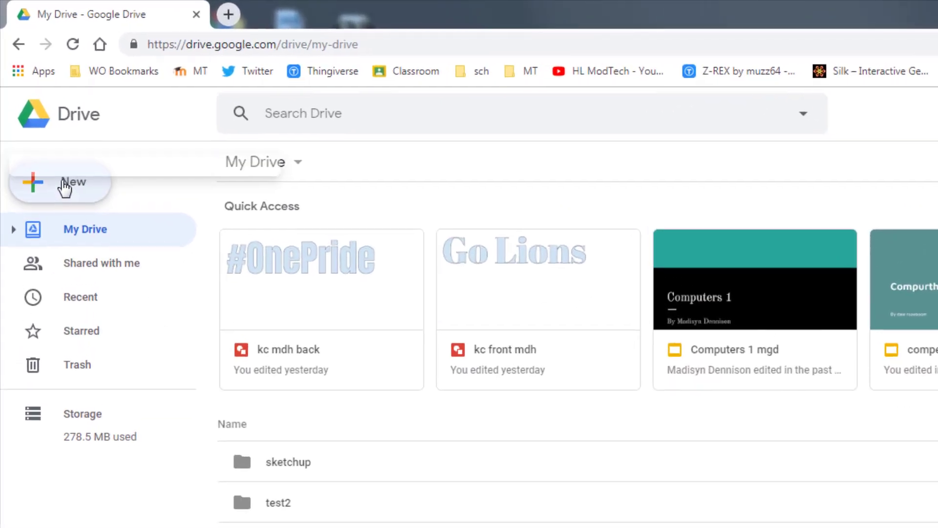
click(36, 108)
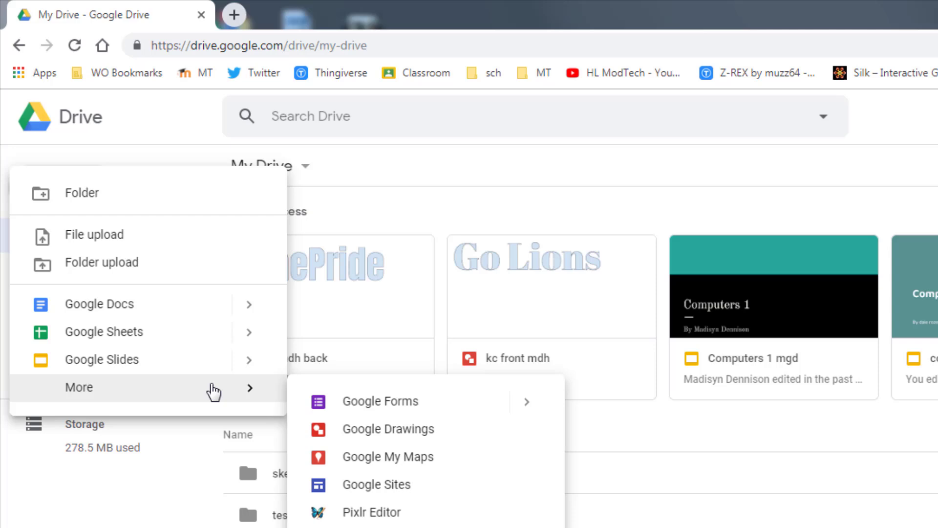
mouse_move(139, 387)
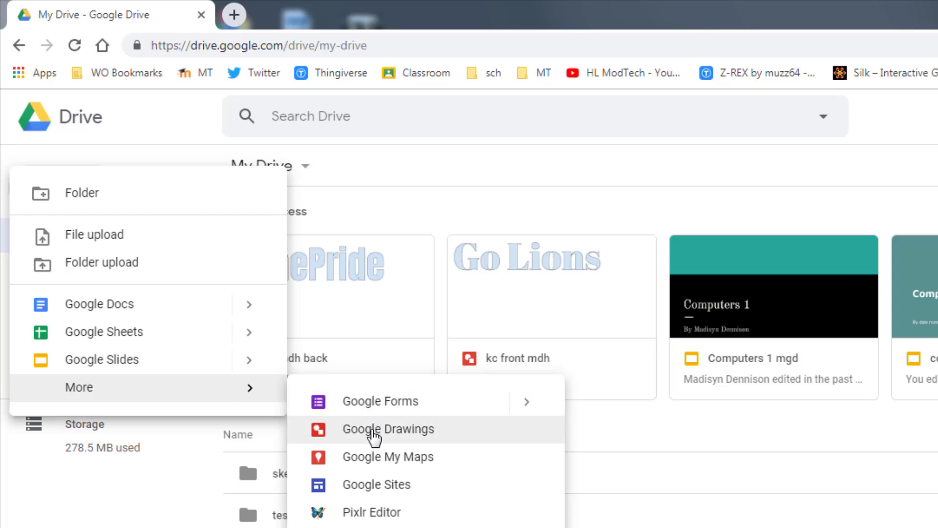
click(374, 436)
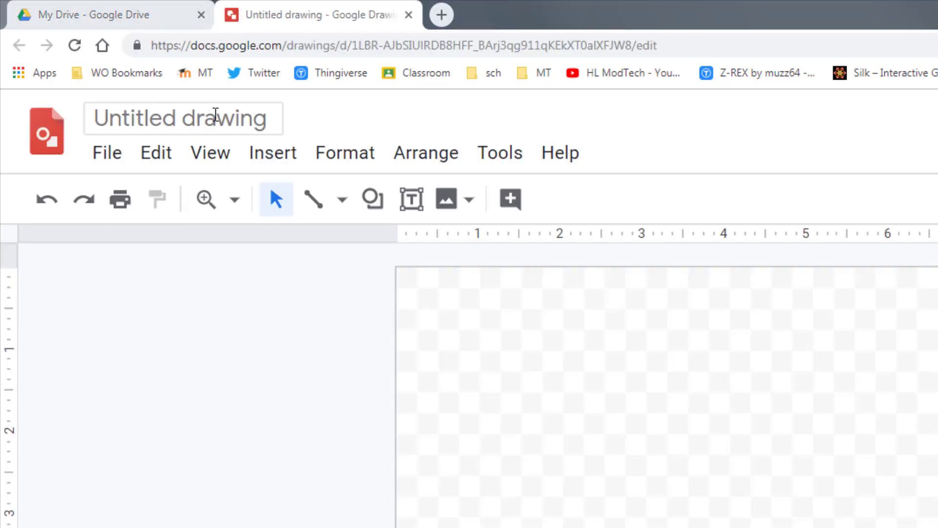
Step: Name the drawing 'lesson 1 gd mdh' and draw a square at the top left
click(215, 115)
text(lesson 1 gd mdh)
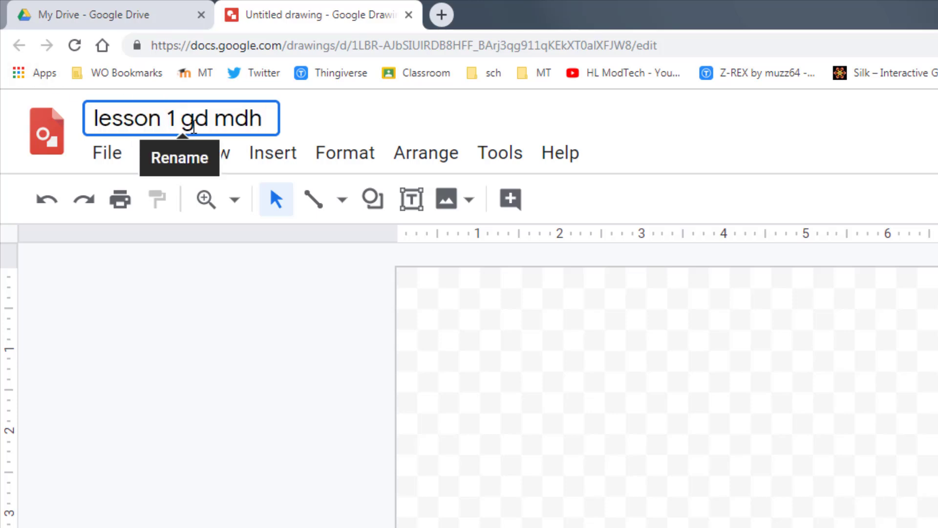
key(Return)
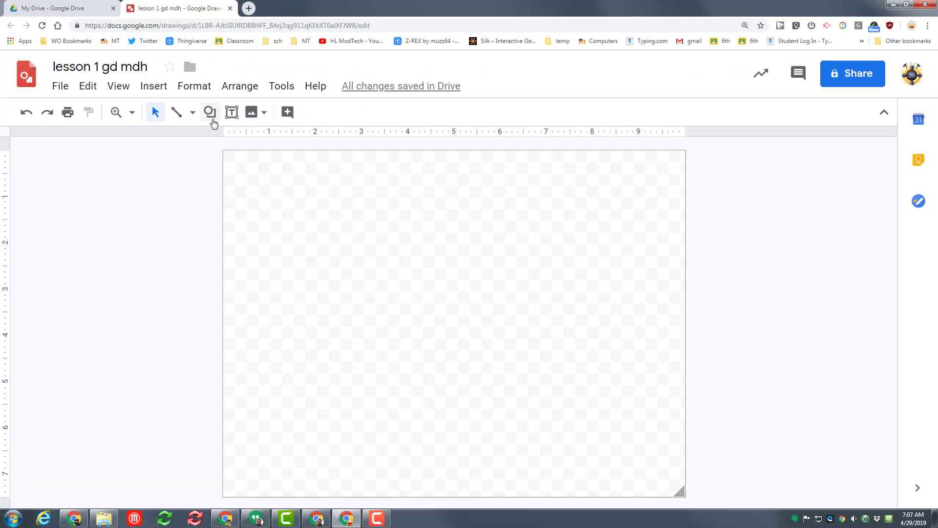
click(211, 115)
mouse_move(245, 139)
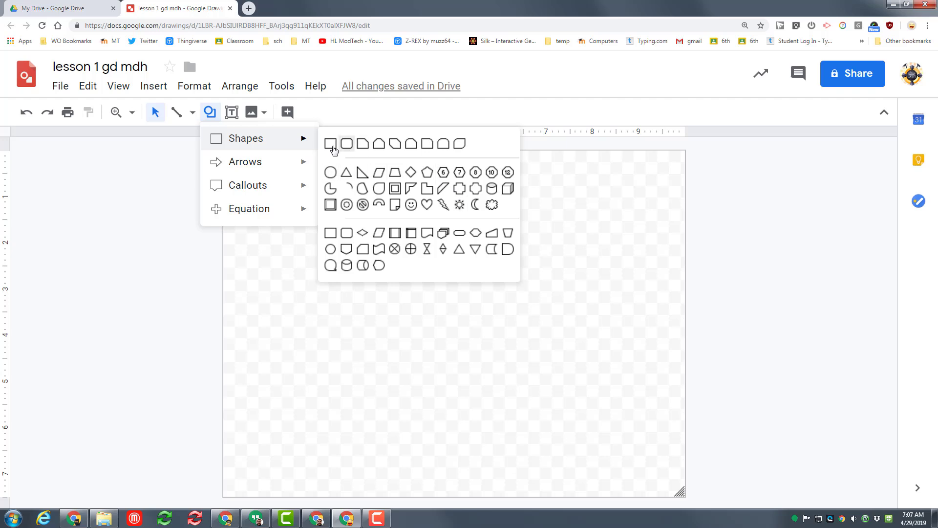
click(331, 143)
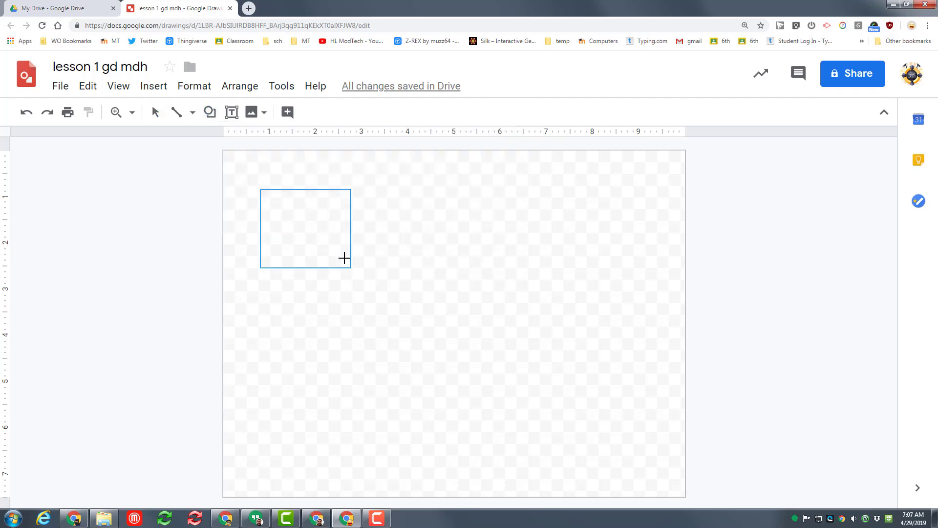
drag(260, 189, 351, 268)
Step: Draw an oval at the top right and a parallelogram at the lower left
click(211, 114)
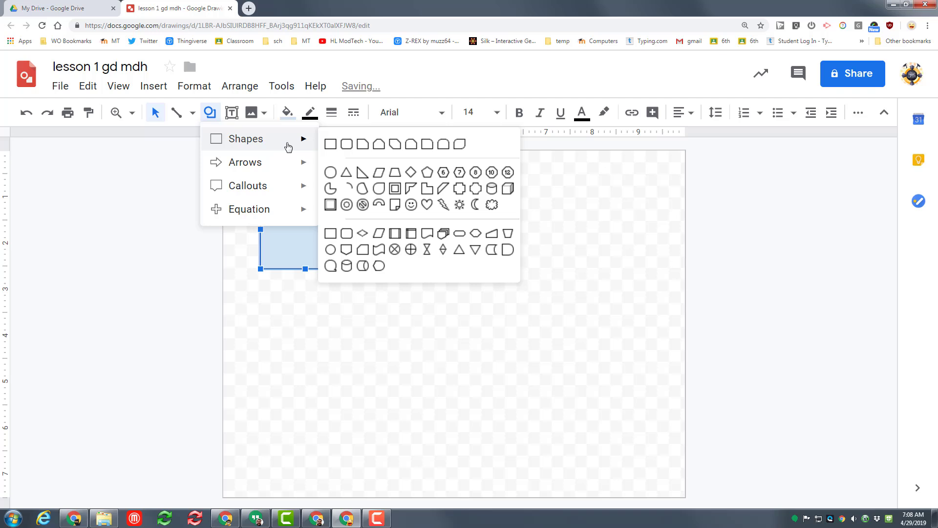
mouse_move(246, 138)
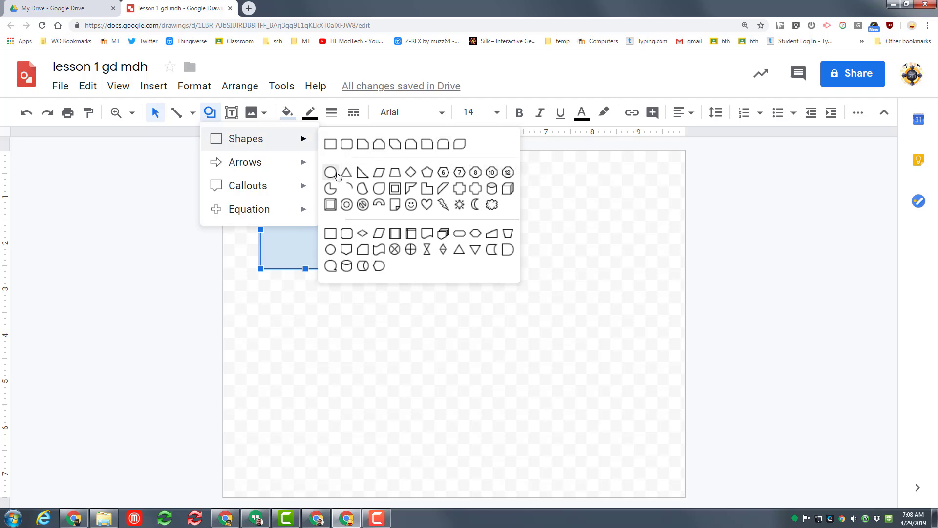
click(331, 171)
mouse_move(528, 196)
mouse_down()
mouse_move(453, 246)
mouse_move(431, 288)
mouse_up()
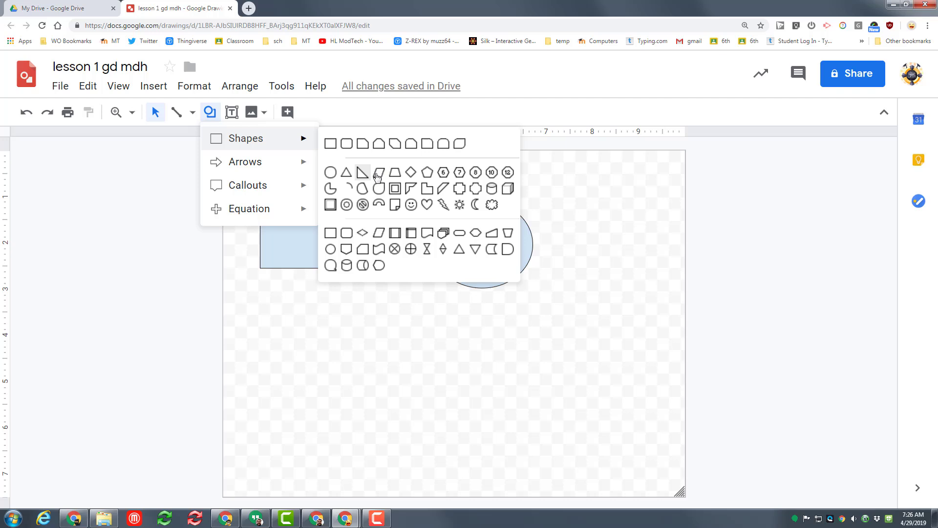
click(378, 174)
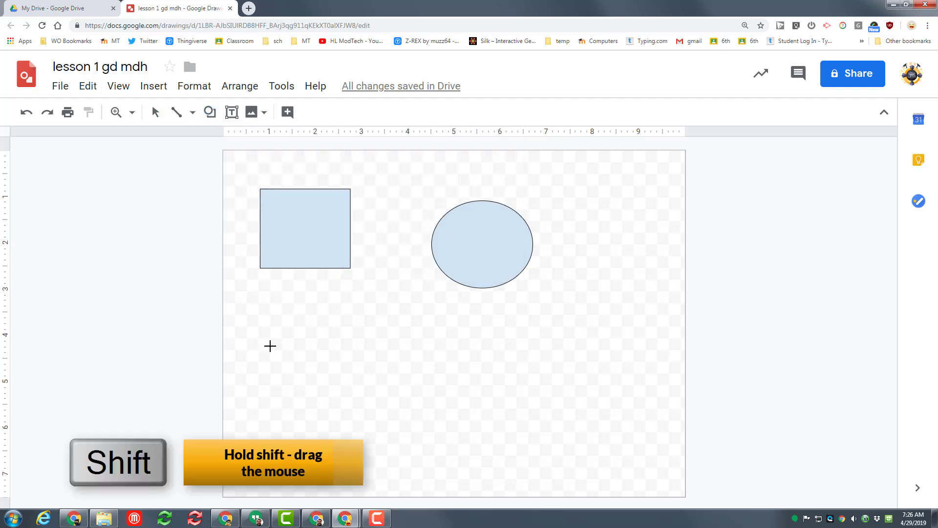
mouse_move(268, 345)
mouse_down()
mouse_move(362, 381)
mouse_move(341, 352)
mouse_up()
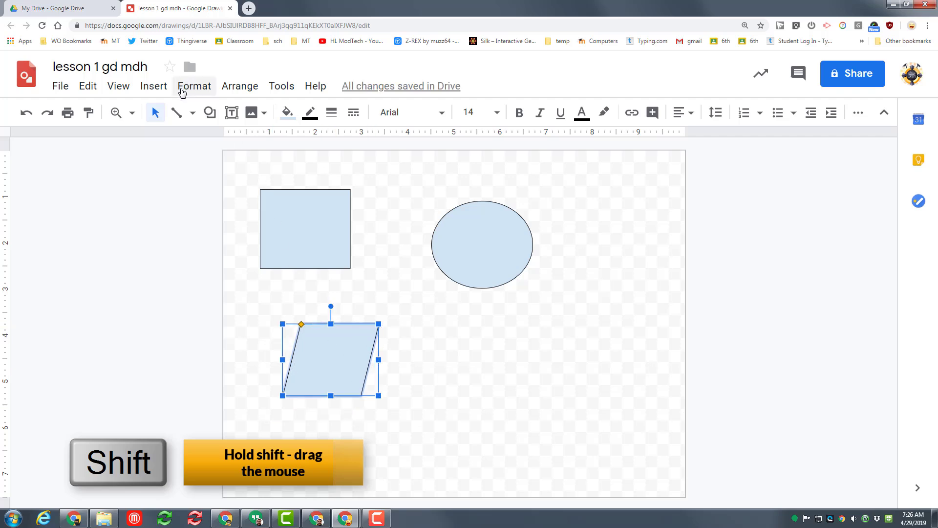
Step: Draw a six-point star at the lower right and a left arrow near the bottom
click(208, 112)
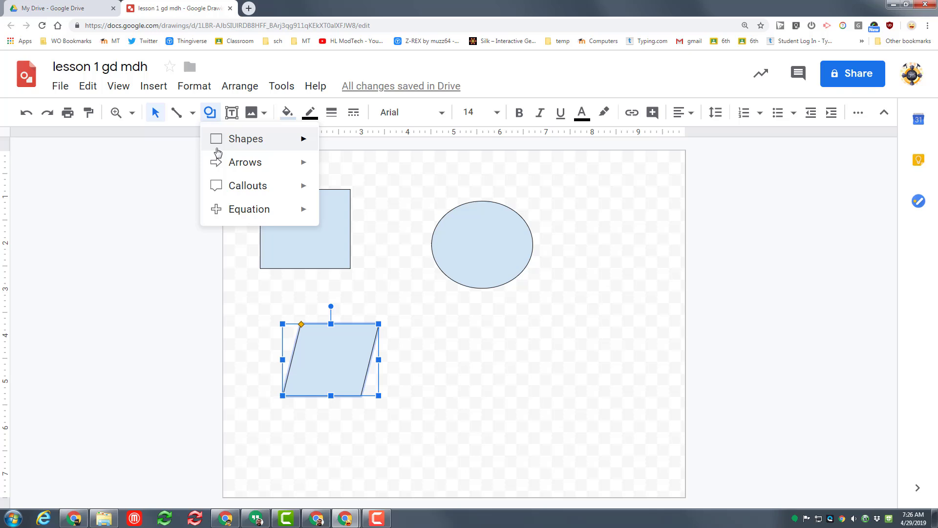
mouse_move(247, 186)
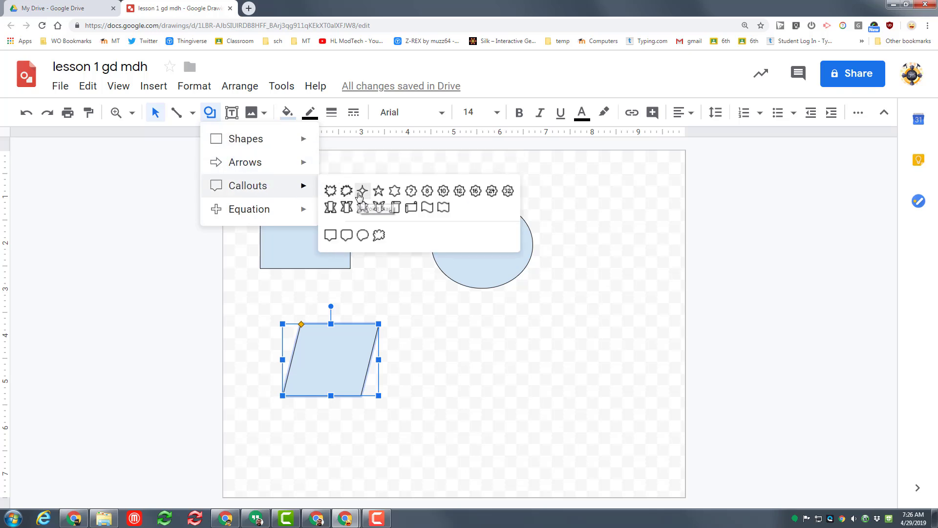
click(395, 192)
drag(471, 347, 571, 439)
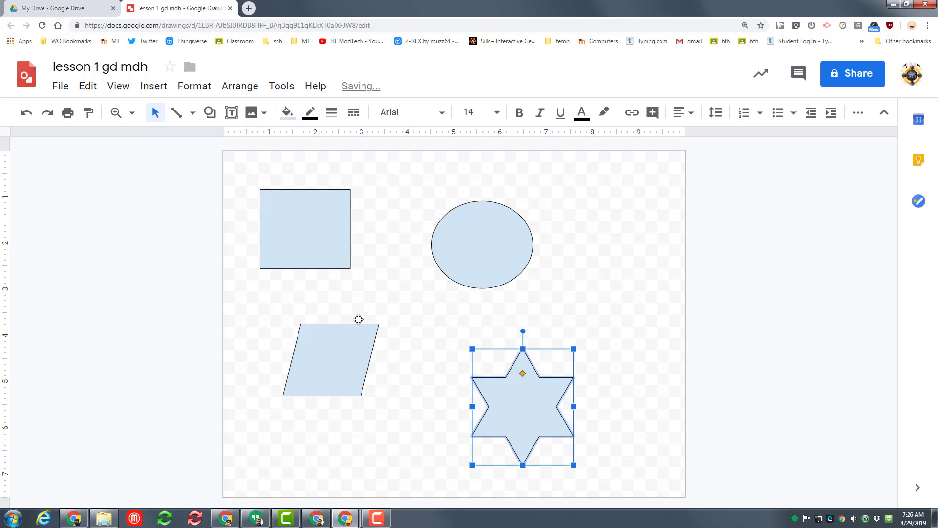
click(236, 132)
click(210, 111)
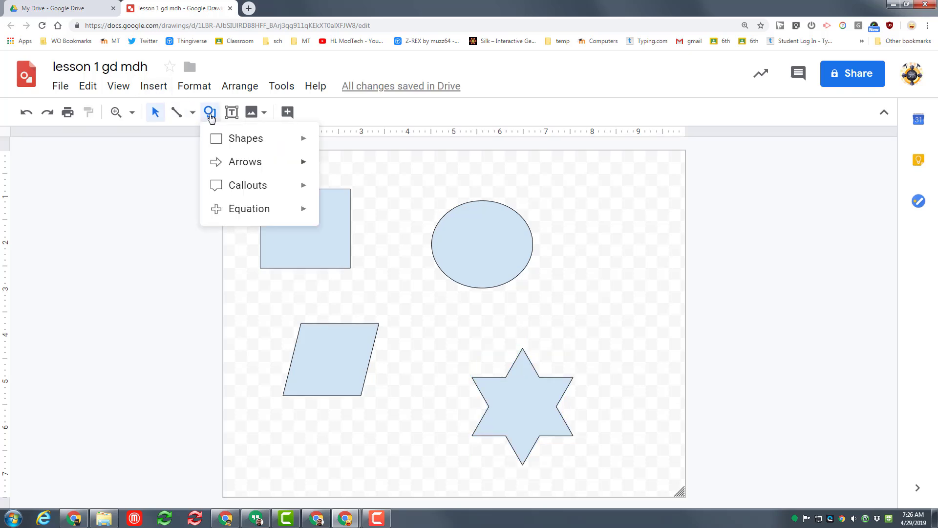
mouse_move(245, 162)
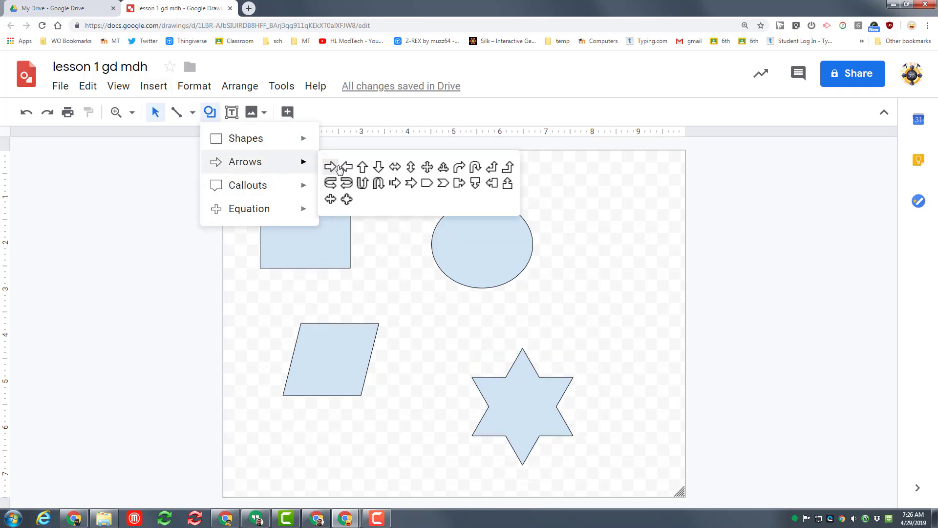
click(362, 168)
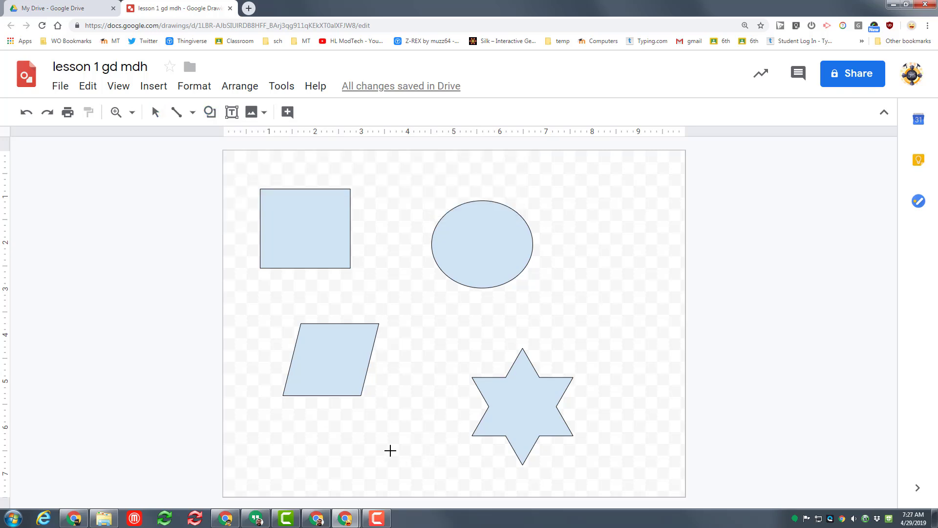
drag(423, 470, 314, 416)
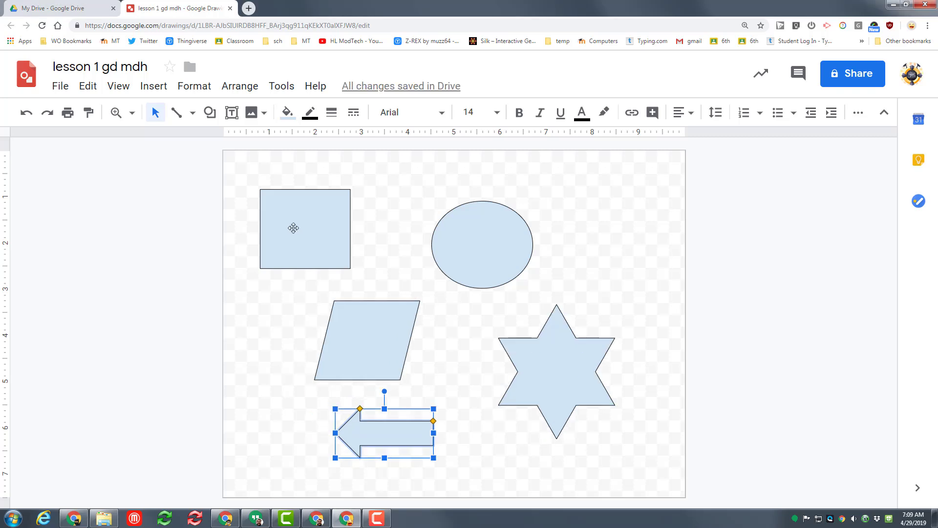
Step: Fill the square light yellow and the oval medium blue
click(293, 226)
click(287, 113)
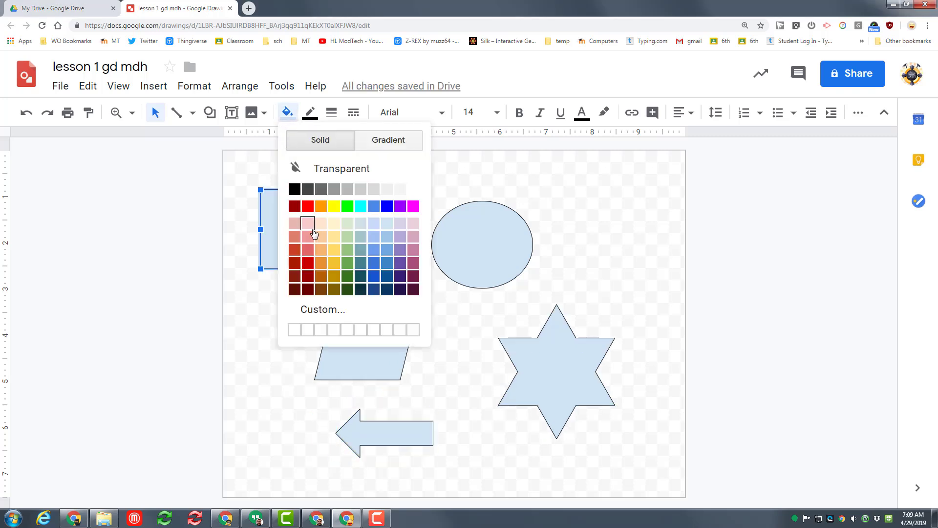
click(335, 230)
click(448, 245)
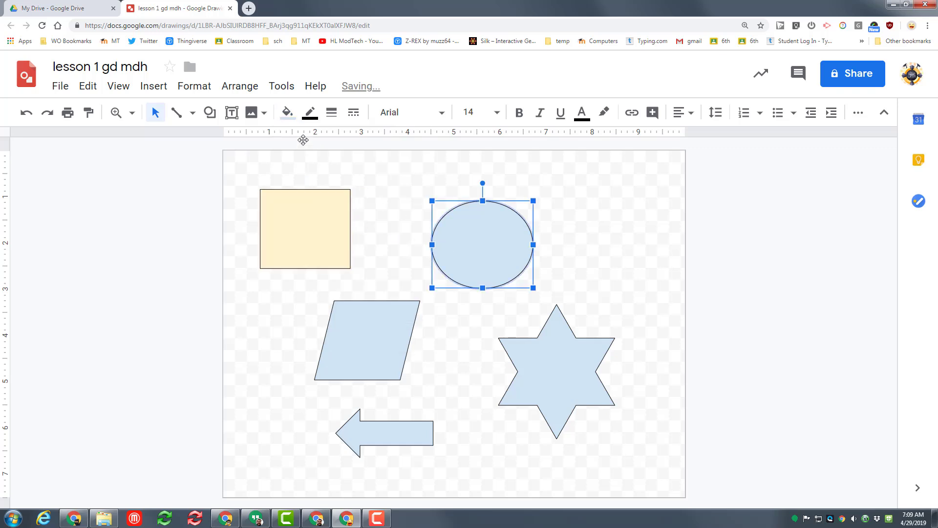
click(290, 116)
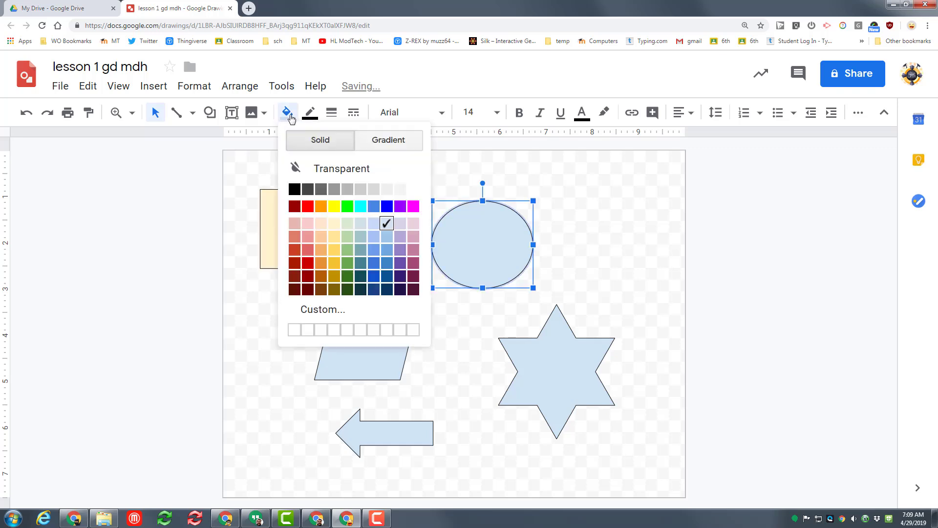
click(387, 250)
Step: Give the star a dark blue gradient fill
click(529, 361)
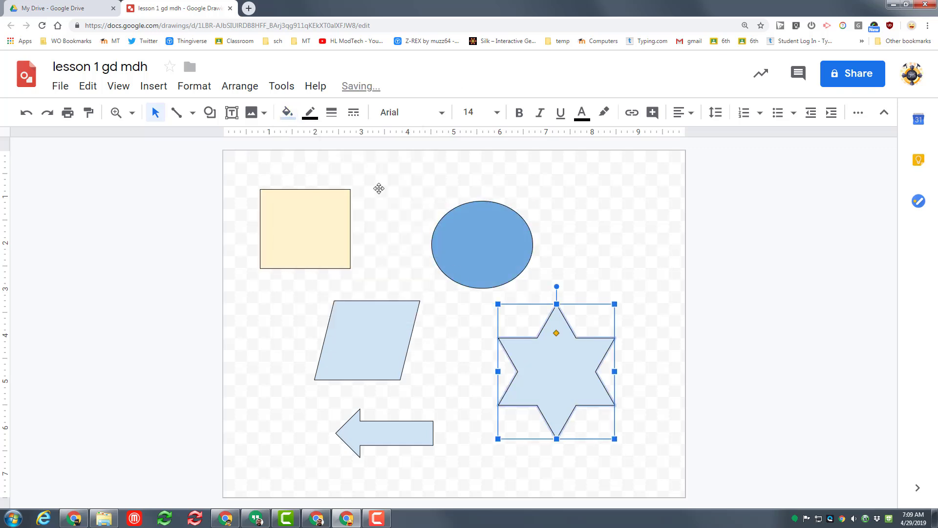
click(290, 116)
click(399, 144)
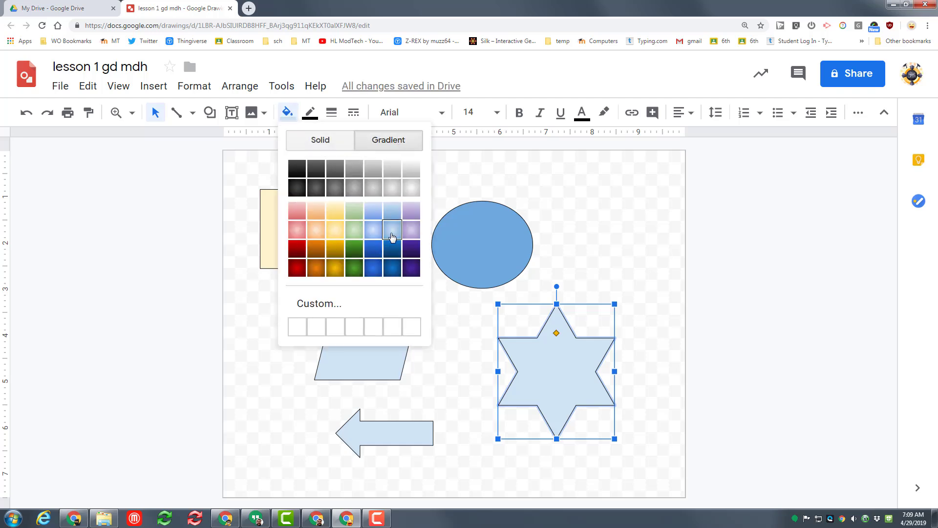
click(392, 250)
Step: Make the parallelogram's fill transparent and fill the arrow dark green
click(350, 346)
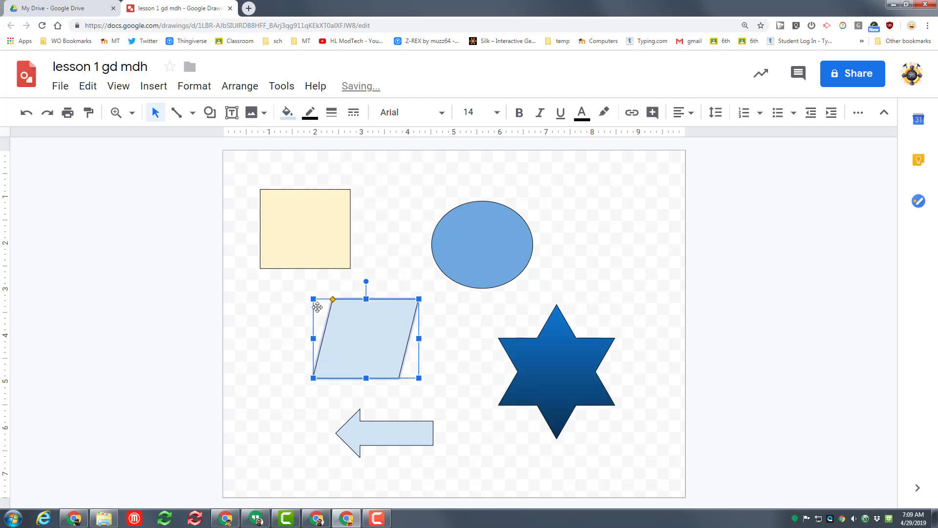
click(286, 113)
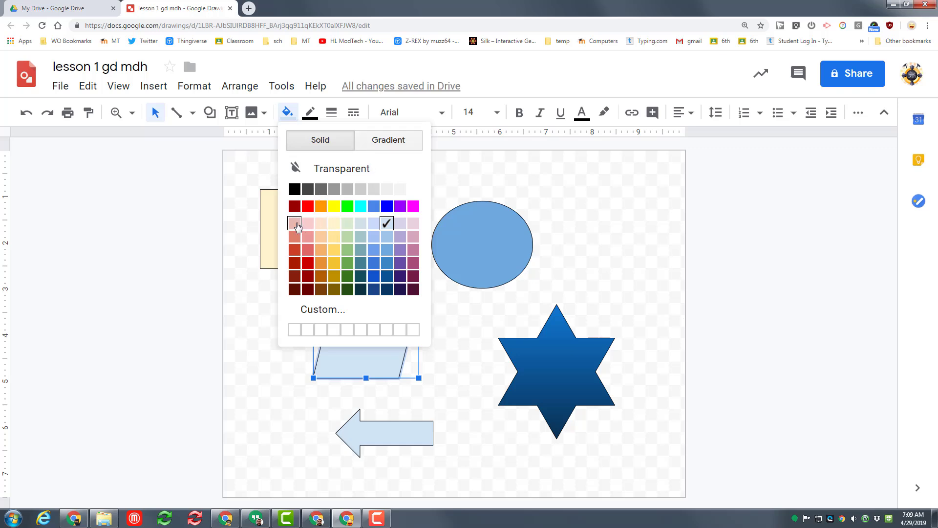
click(311, 170)
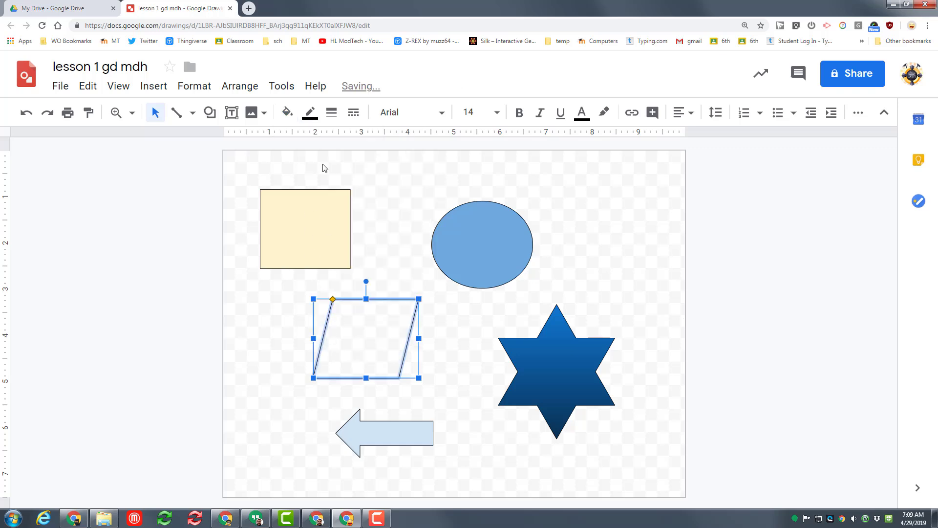
click(366, 434)
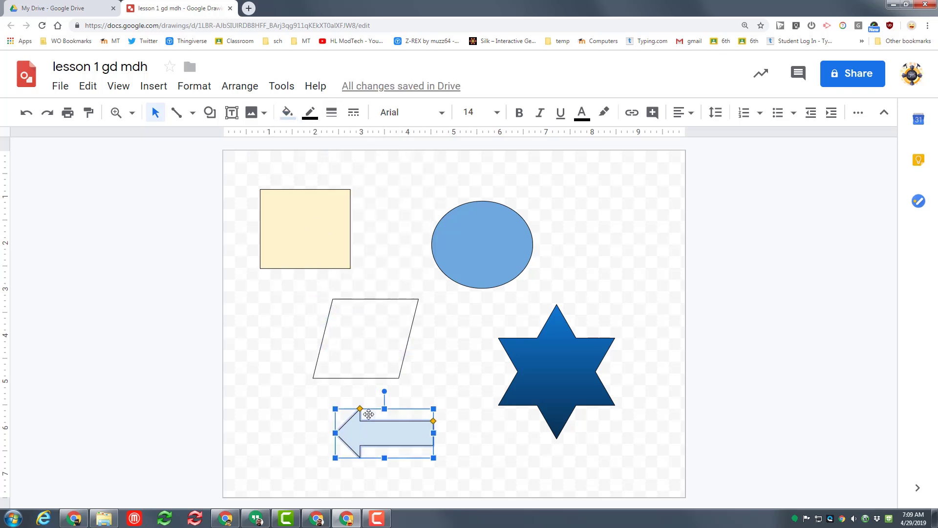
click(288, 116)
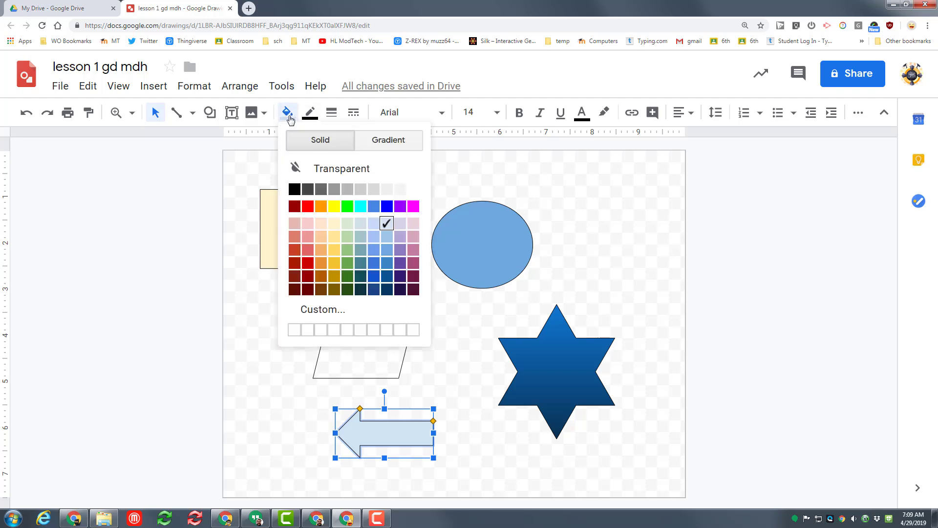
click(347, 277)
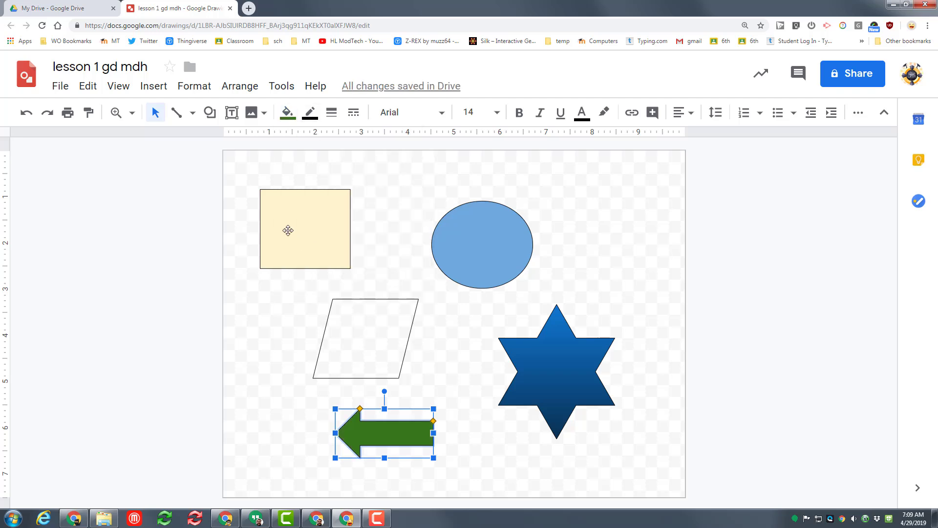
drag(287, 226, 300, 227)
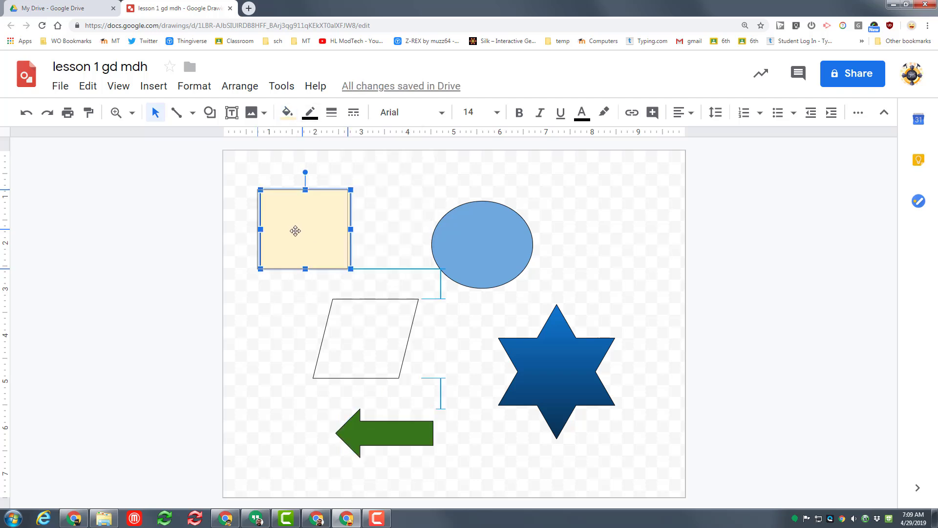
Step: Give the square a custom bright green fill with high transparency
click(288, 112)
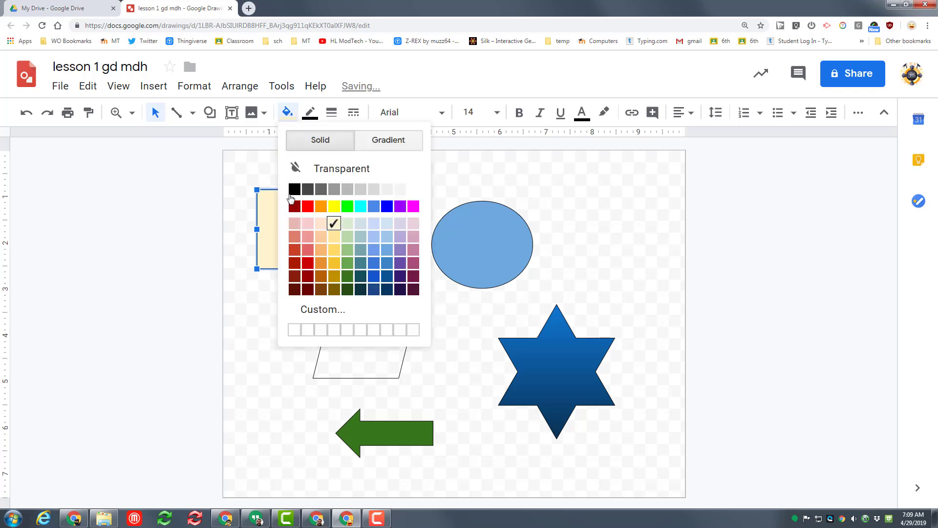
click(323, 309)
click(451, 274)
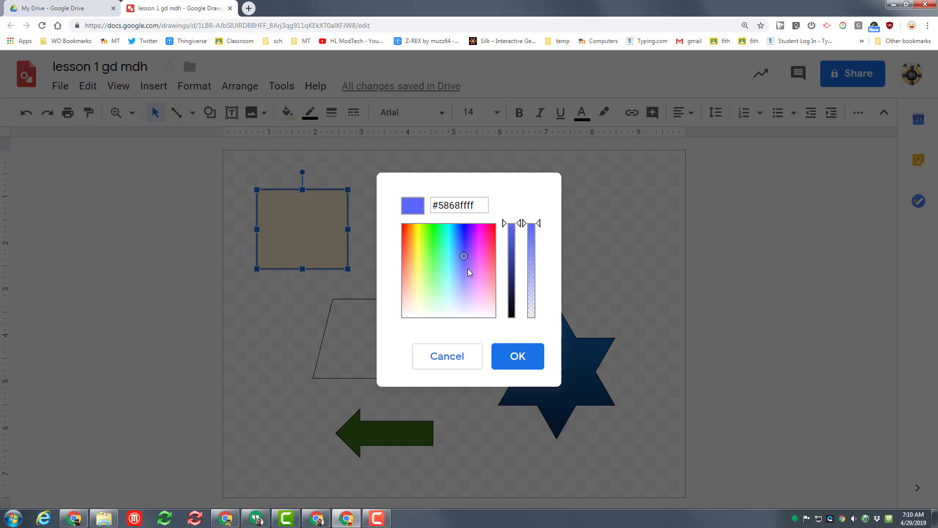
drag(450, 274, 433, 246)
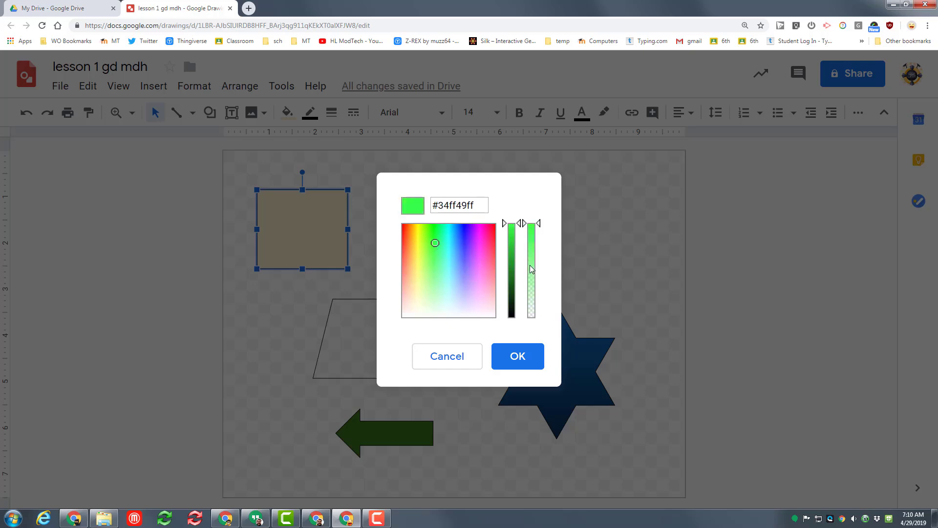
drag(540, 233, 544, 285)
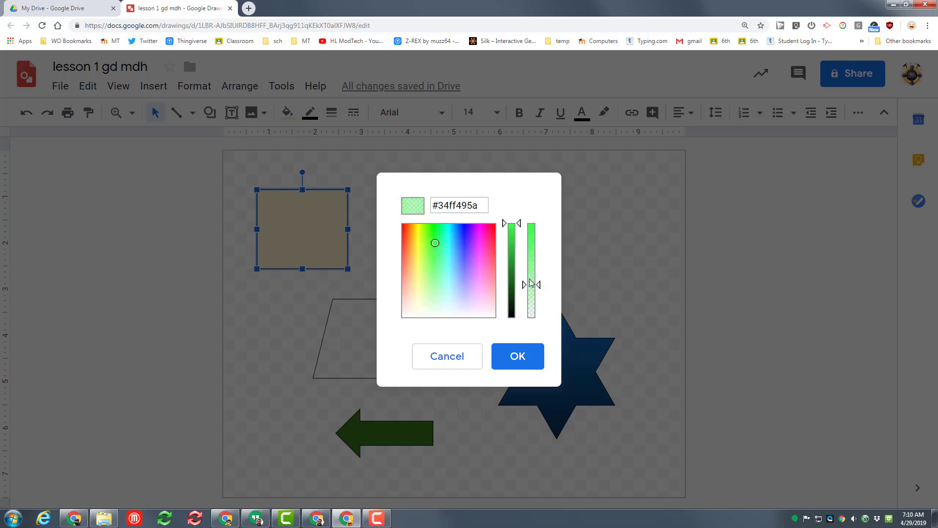
click(497, 359)
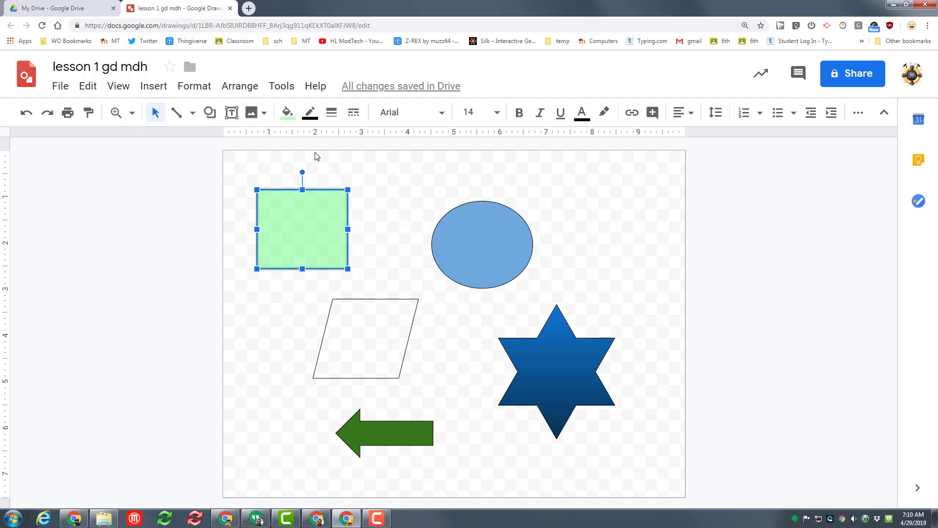
Step: Give the square a red outline and the circle a purple outline
click(313, 117)
click(332, 179)
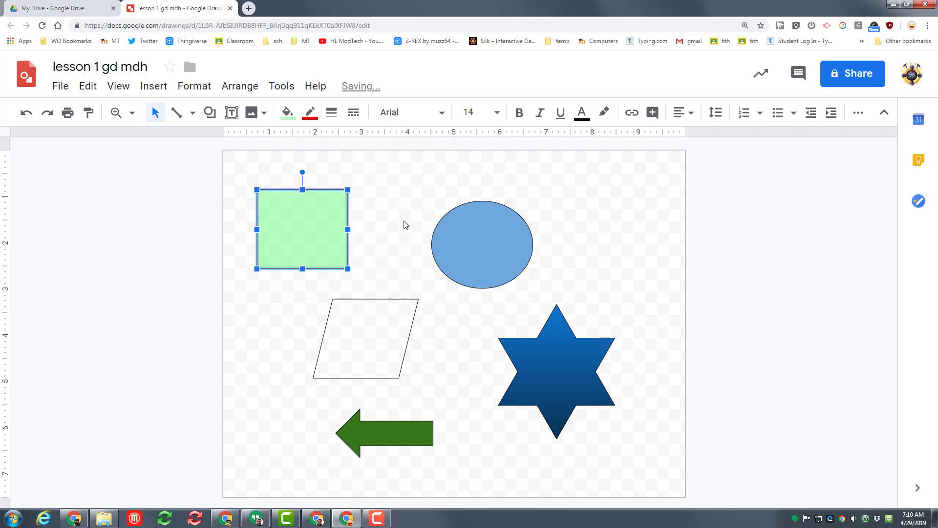
click(441, 226)
click(311, 114)
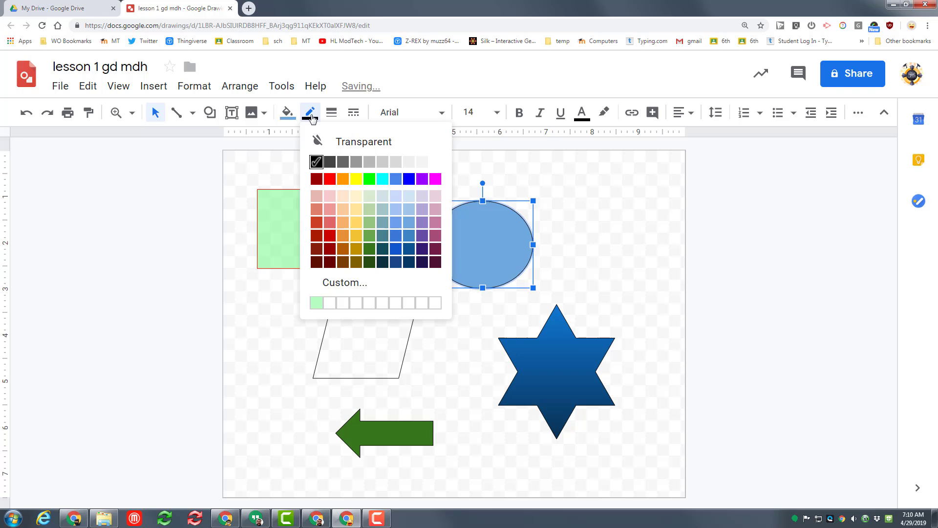
click(423, 179)
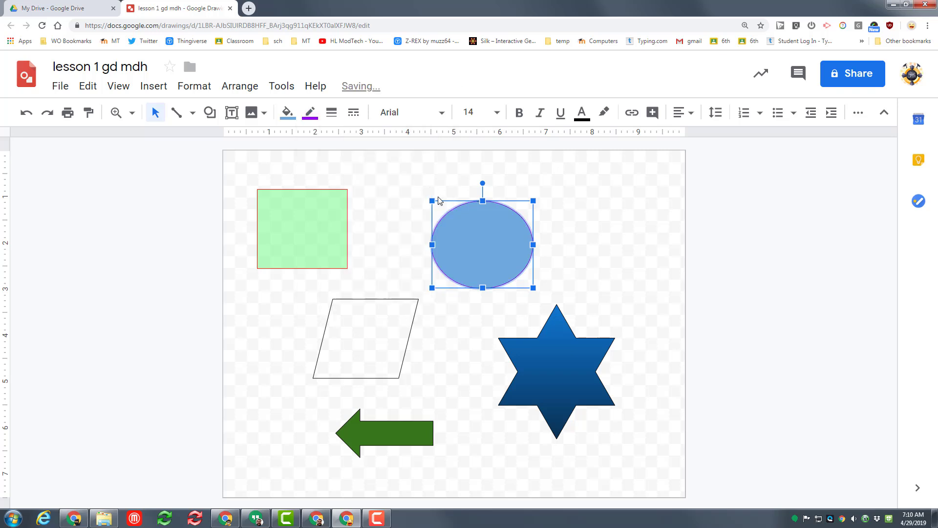
Step: Give the star a blue outline and the parallelogram a red outline
click(559, 368)
click(310, 114)
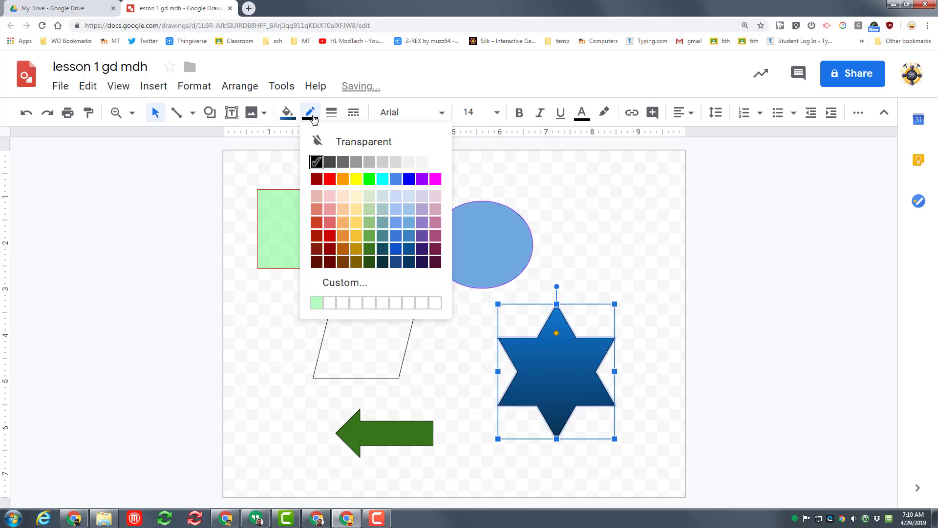
click(395, 239)
click(347, 325)
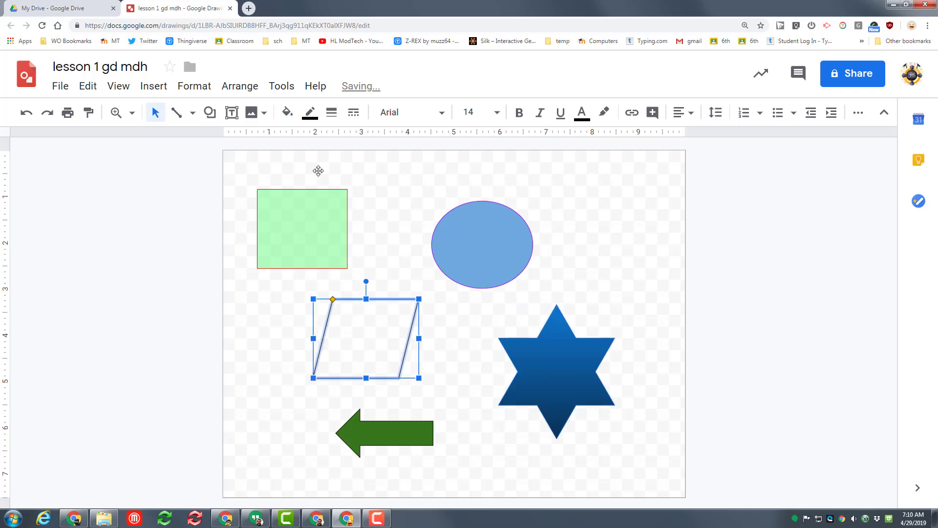
click(311, 114)
click(328, 179)
Step: Choose a new outline colour for the green arrow
click(395, 438)
click(288, 112)
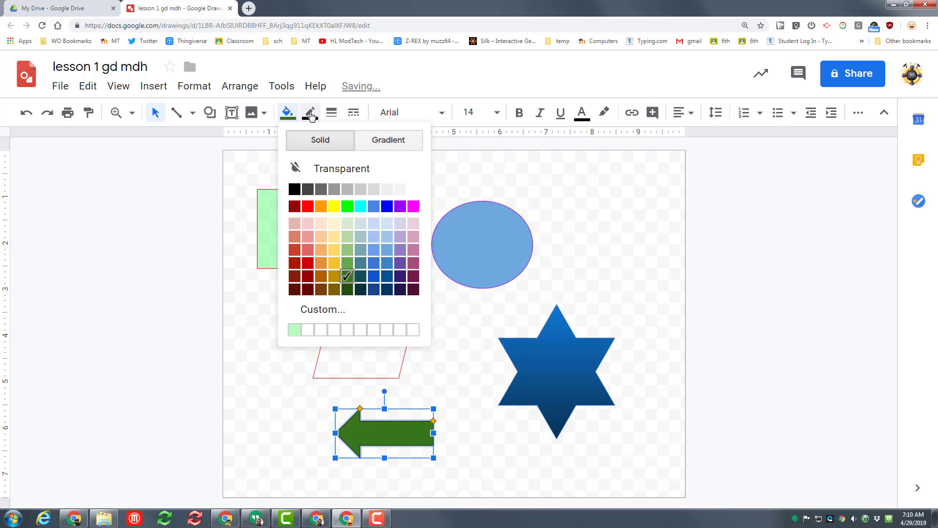
click(310, 114)
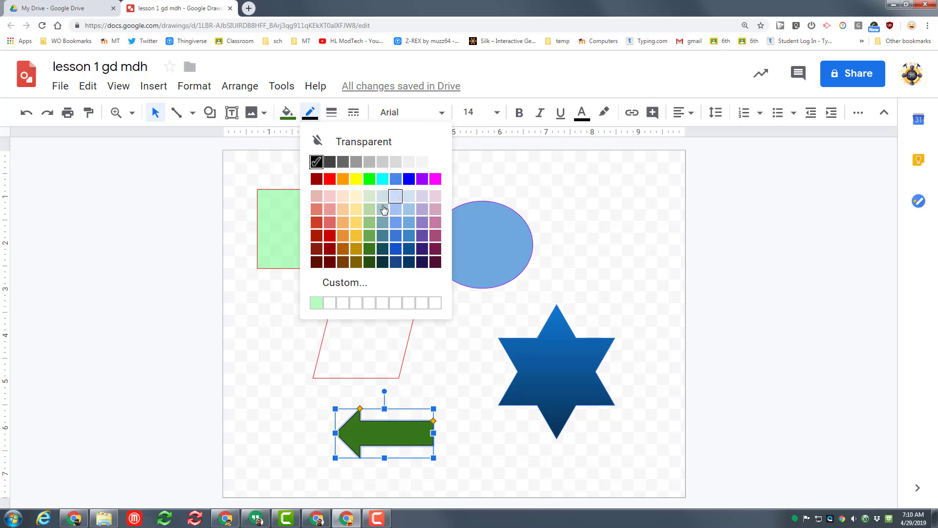
click(435, 241)
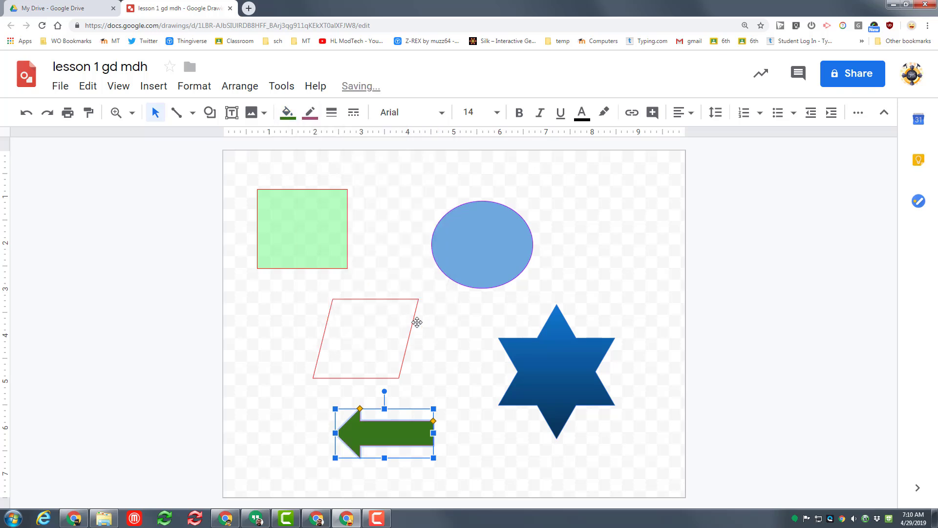
Step: Set the green square's outline weight to 2px
click(458, 348)
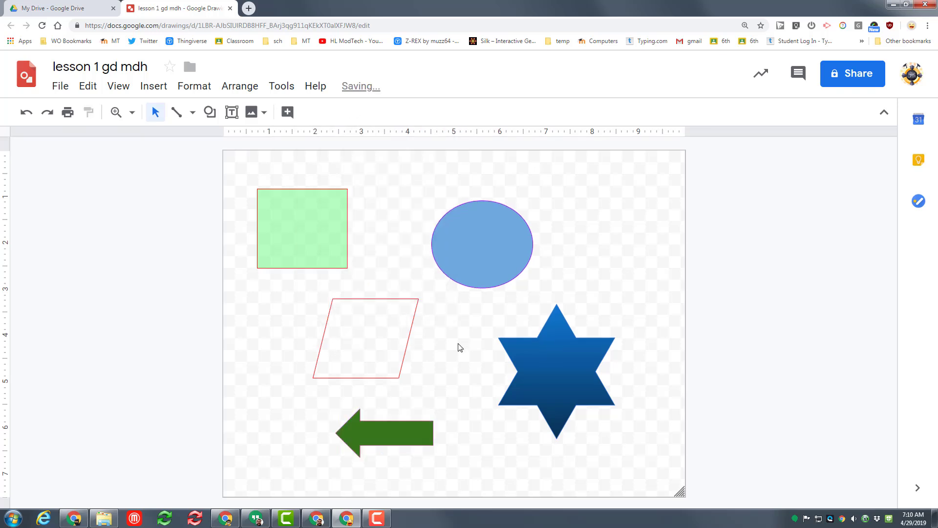
click(341, 219)
click(332, 114)
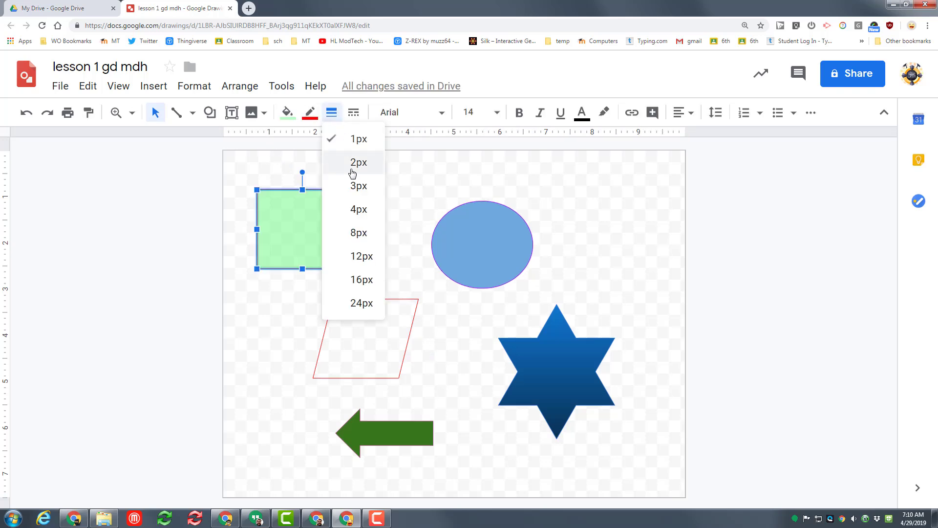
click(352, 164)
Step: Set the circle's outline to 3px and the star's to 4px
click(489, 210)
click(311, 113)
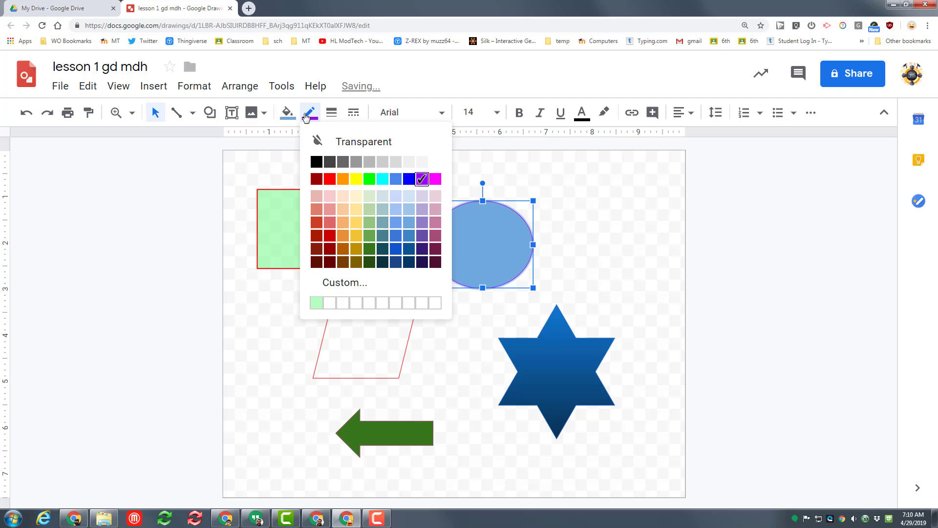
click(331, 114)
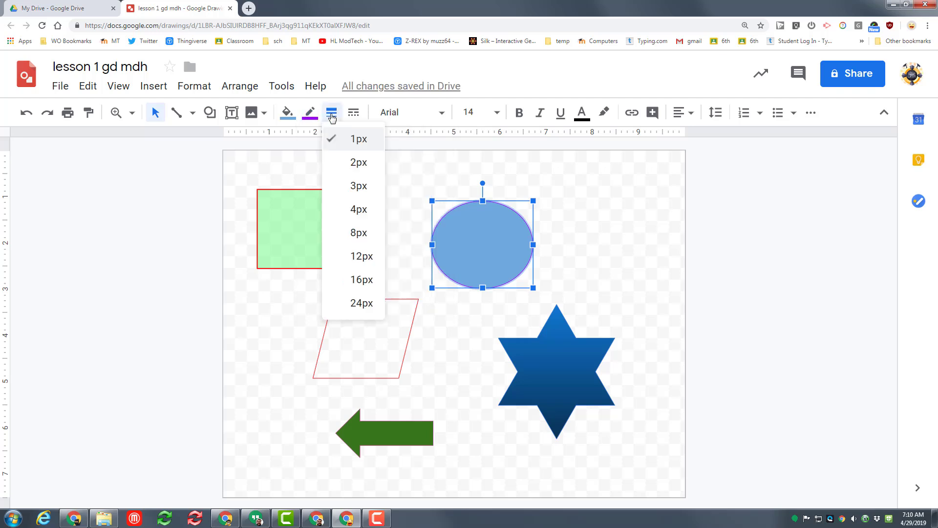
click(355, 185)
click(527, 335)
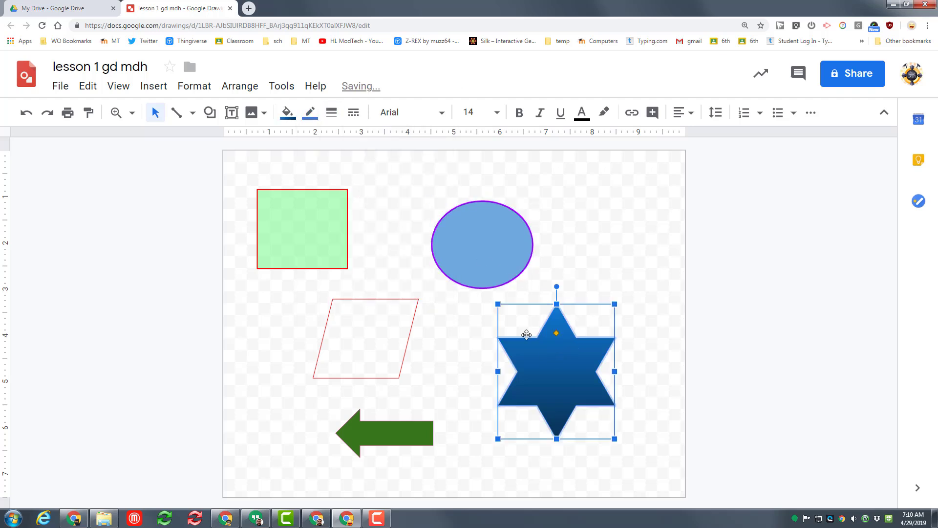
click(332, 115)
click(359, 211)
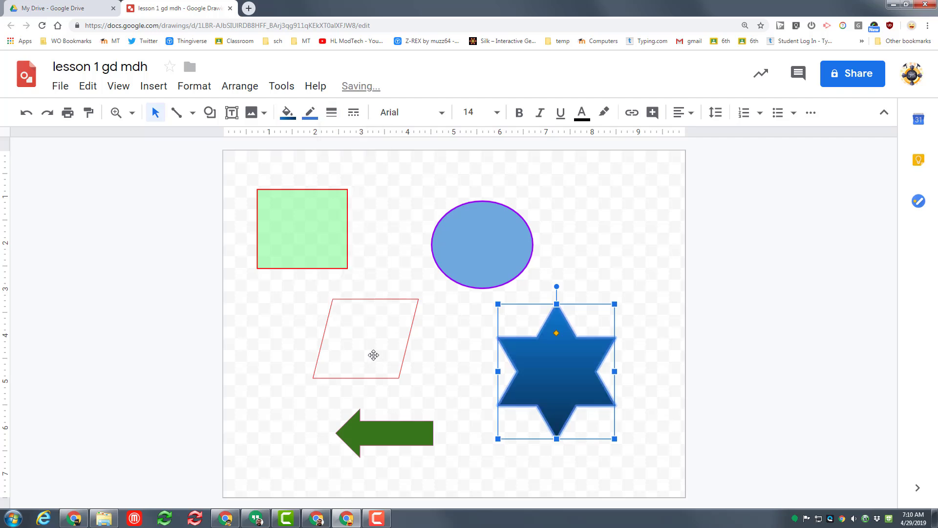
Step: Give the parallelogram an 8px outline and the arrow a thick outline
click(361, 338)
click(331, 113)
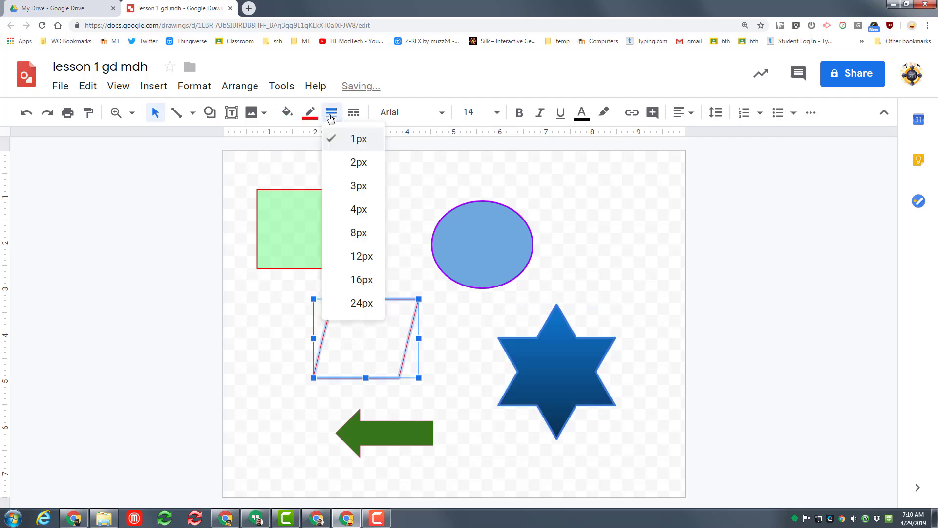
click(347, 236)
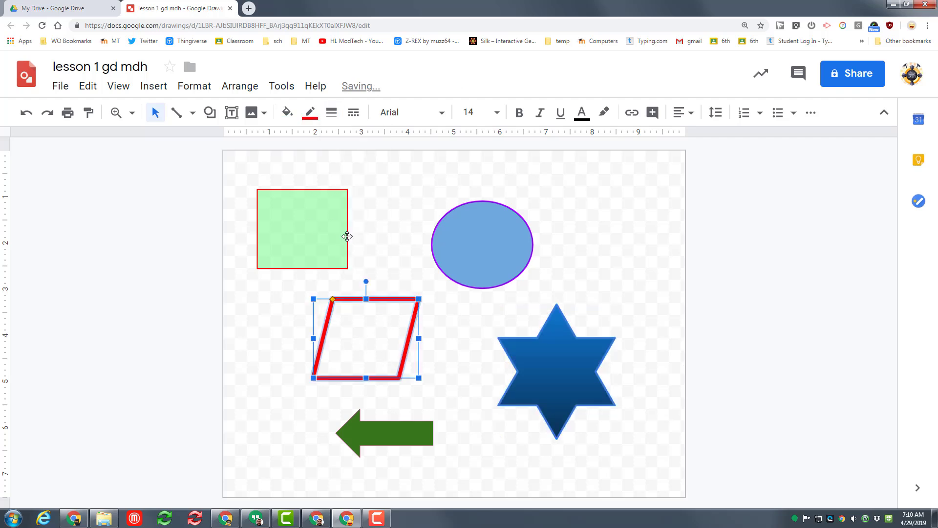
click(393, 439)
click(331, 113)
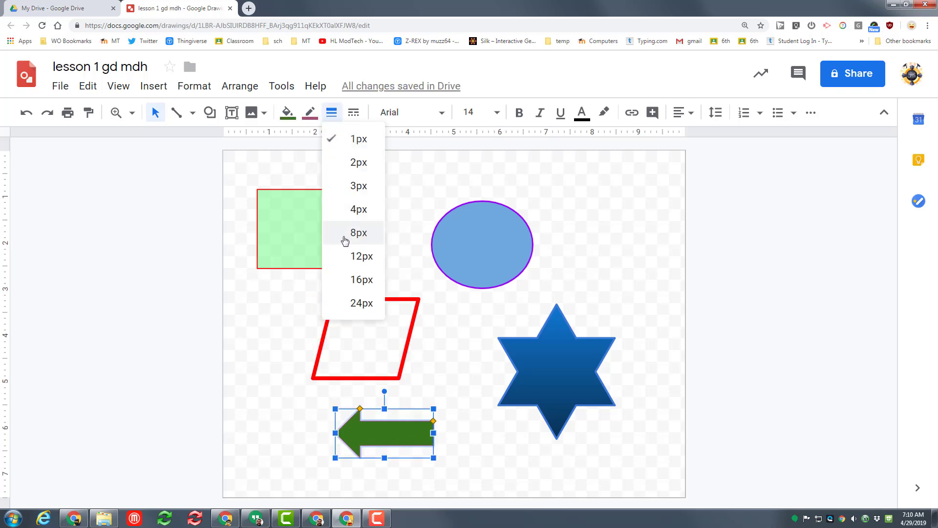
click(352, 256)
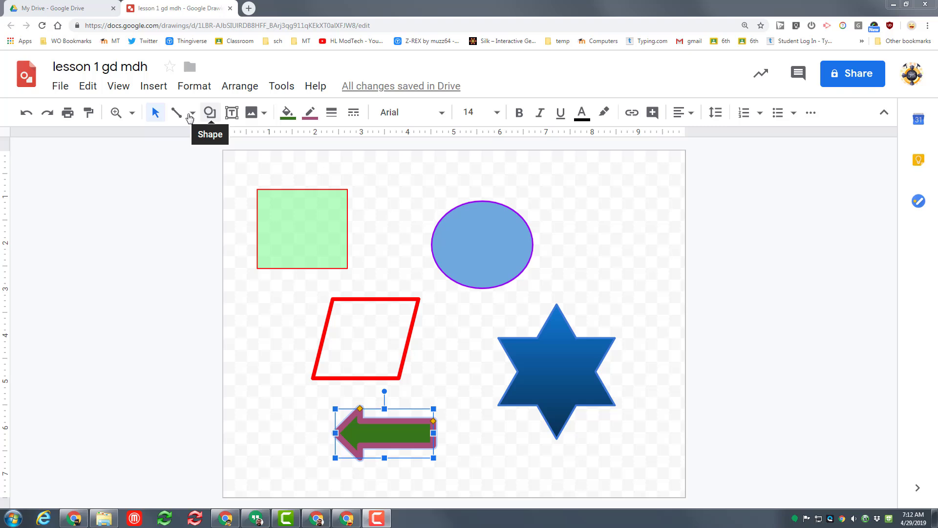
Step: Draw a wave banner across the top right and move the ellipse beside the parallelogram
click(209, 112)
mouse_move(247, 185)
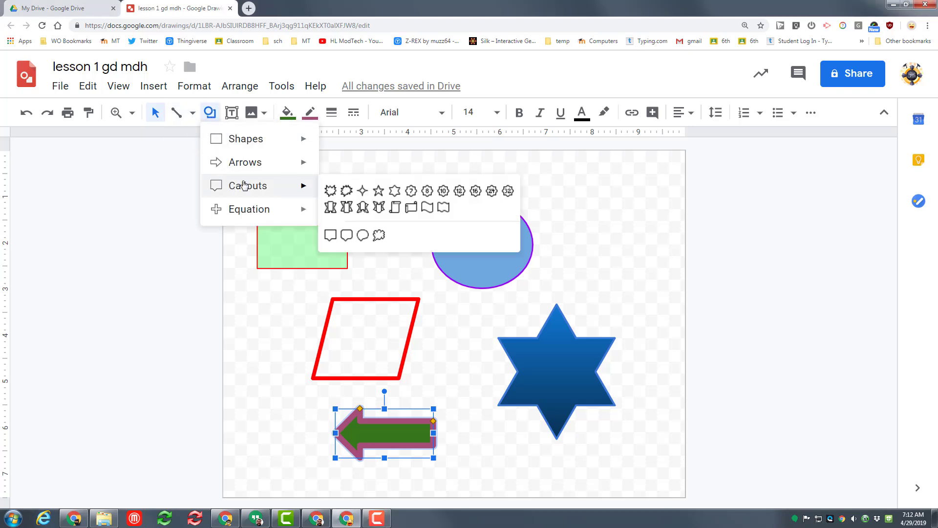
click(427, 208)
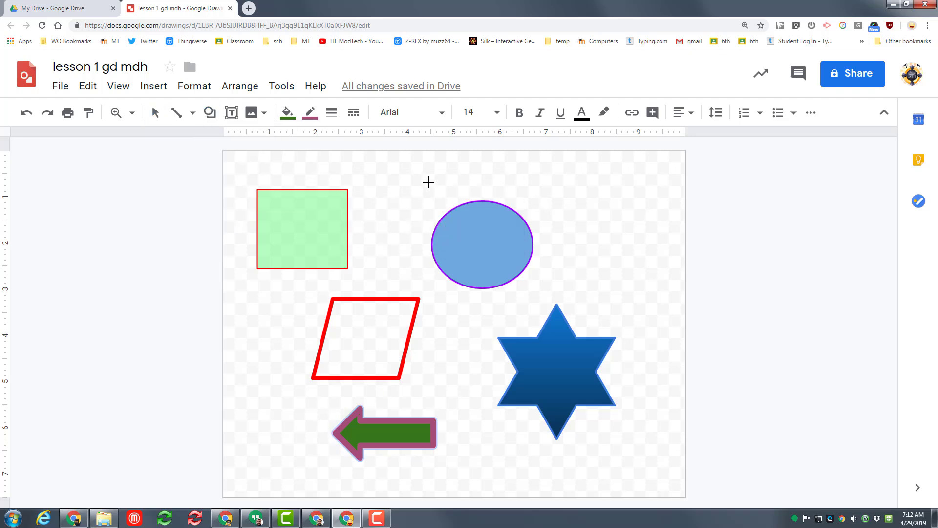
drag(437, 166, 659, 242)
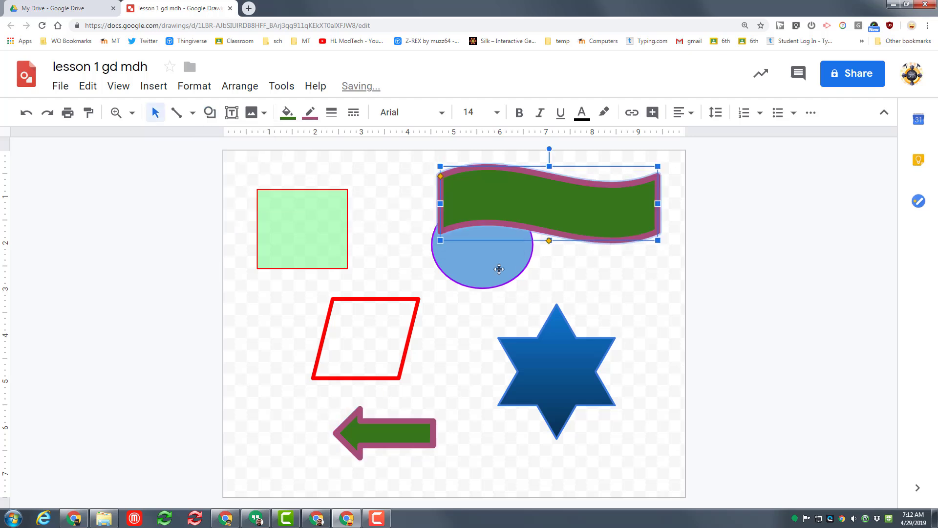
click(497, 269)
drag(497, 269, 488, 303)
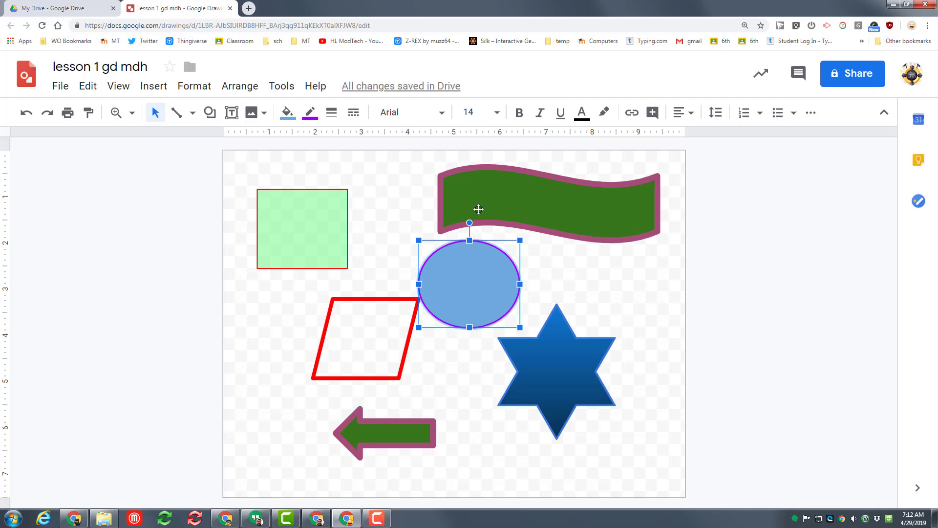
Step: Fill the ellipse a lighter blue and the wave banner golden yellow
click(296, 118)
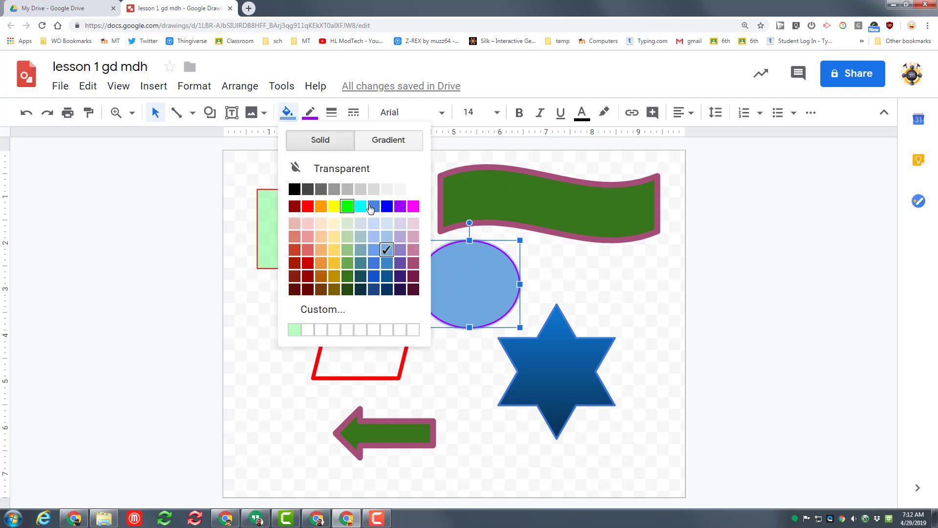
click(372, 238)
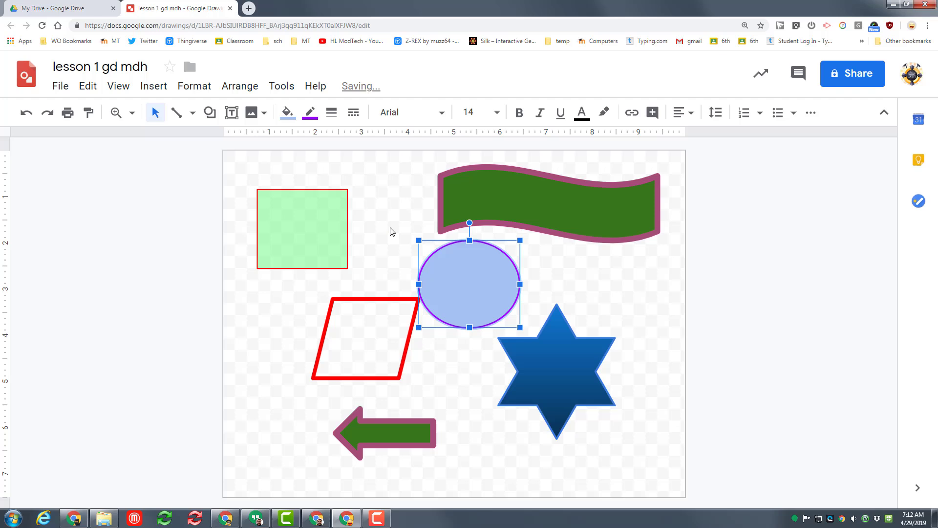
click(453, 192)
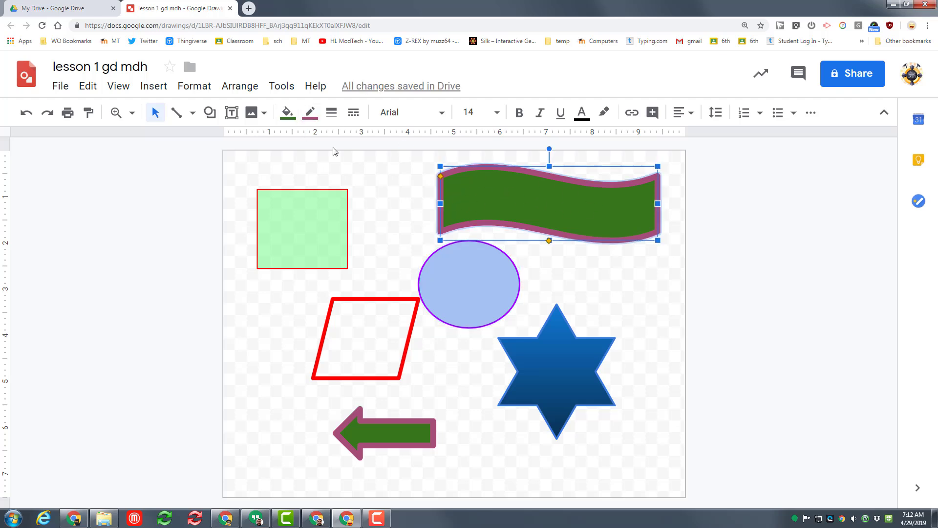
click(288, 114)
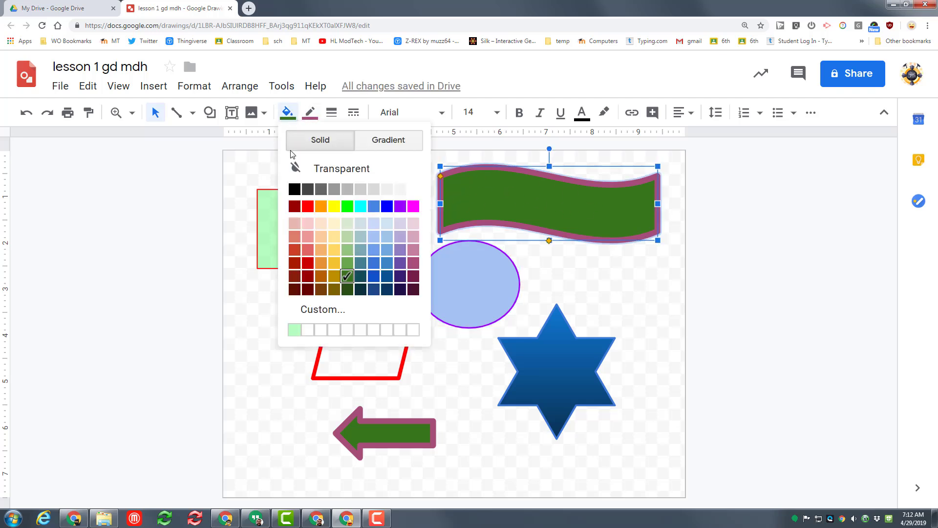
click(335, 262)
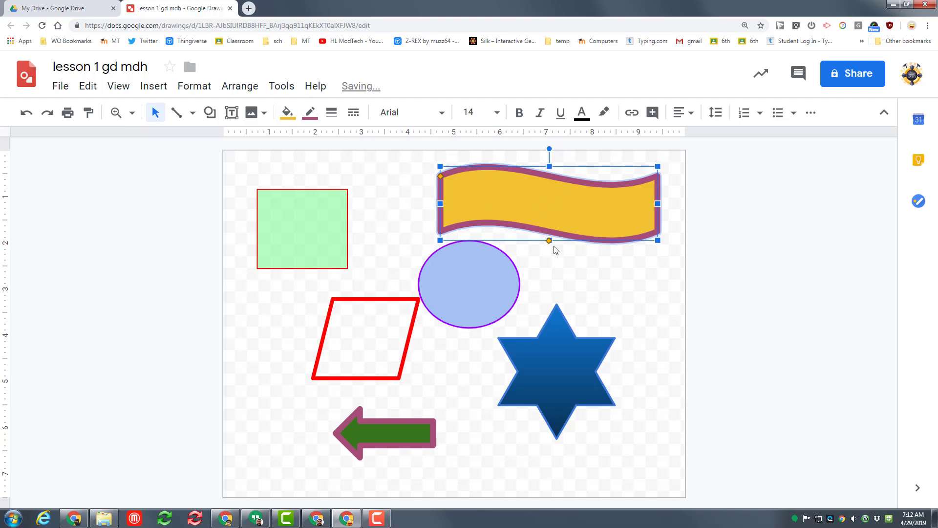
Step: Reshape the banner's wave curve and tilt the banner slightly
drag(548, 240, 538, 241)
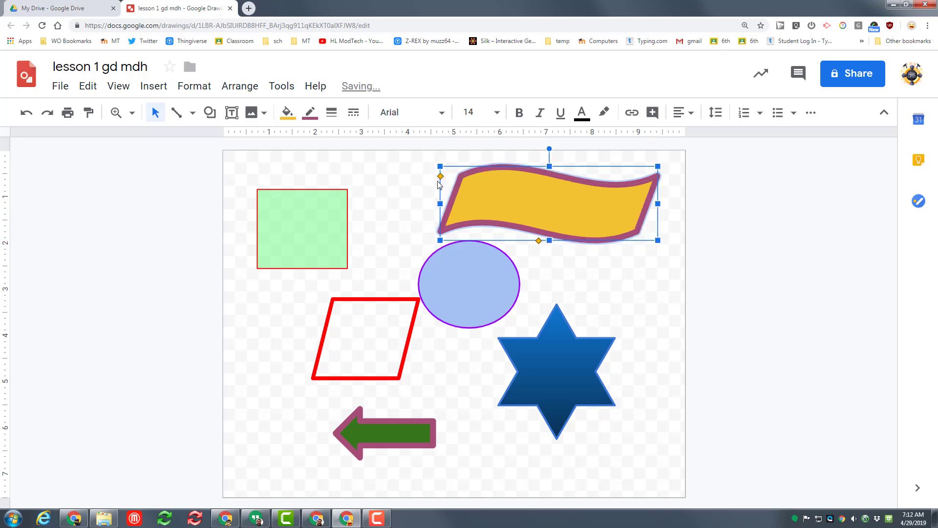
drag(439, 185, 440, 181)
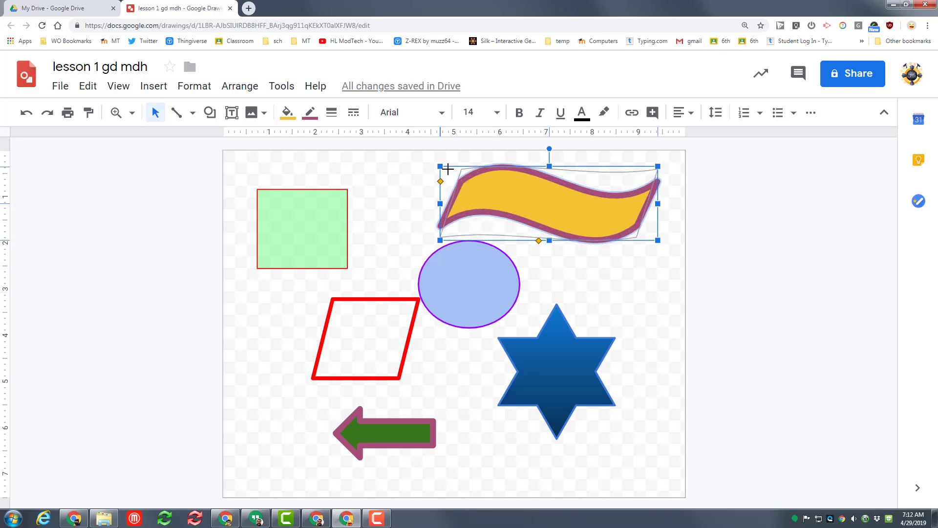
drag(448, 179, 441, 179)
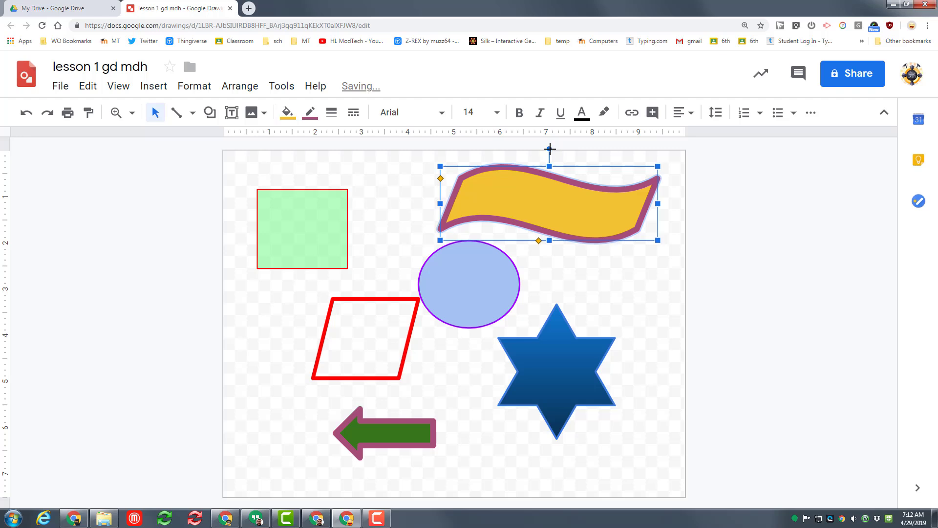
drag(550, 149, 541, 152)
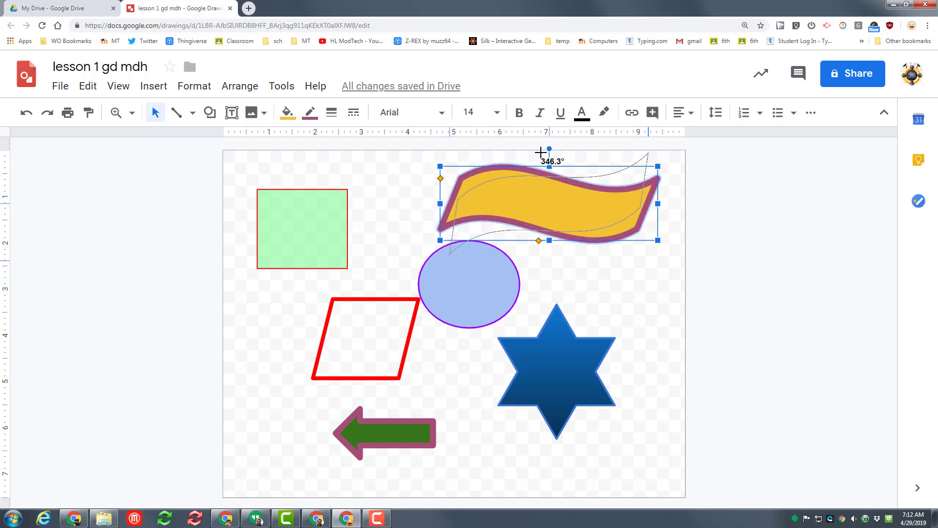
drag(541, 152, 552, 160)
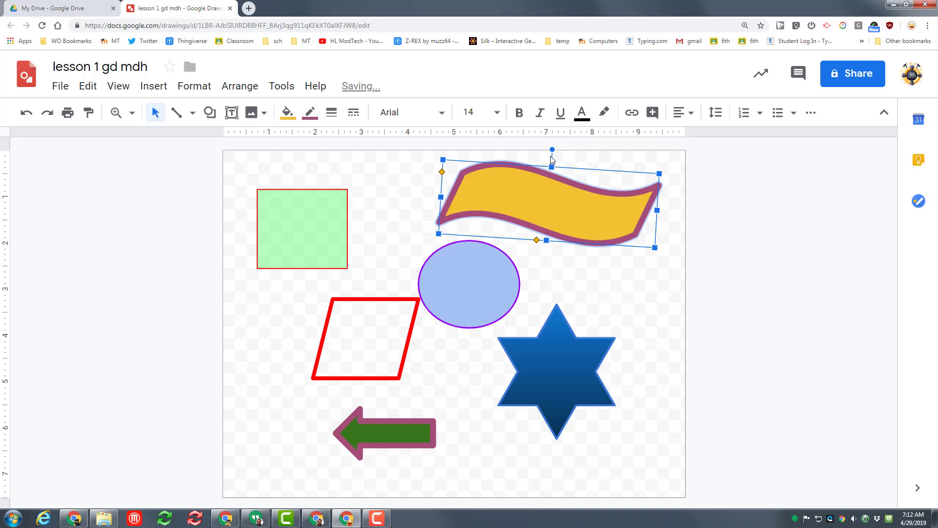
Step: Widen the red parallelogram, make it shorter, and steepen its slant
click(365, 339)
drag(313, 337, 274, 338)
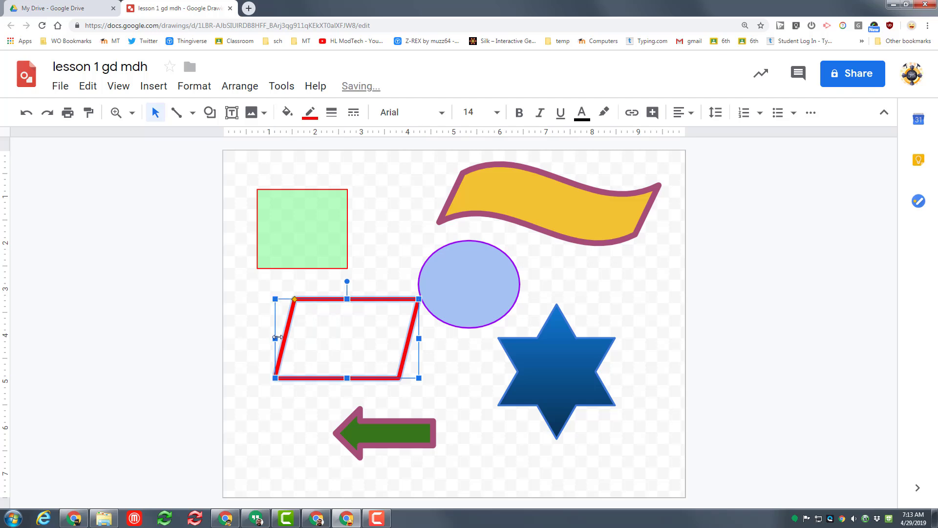
drag(275, 299, 290, 312)
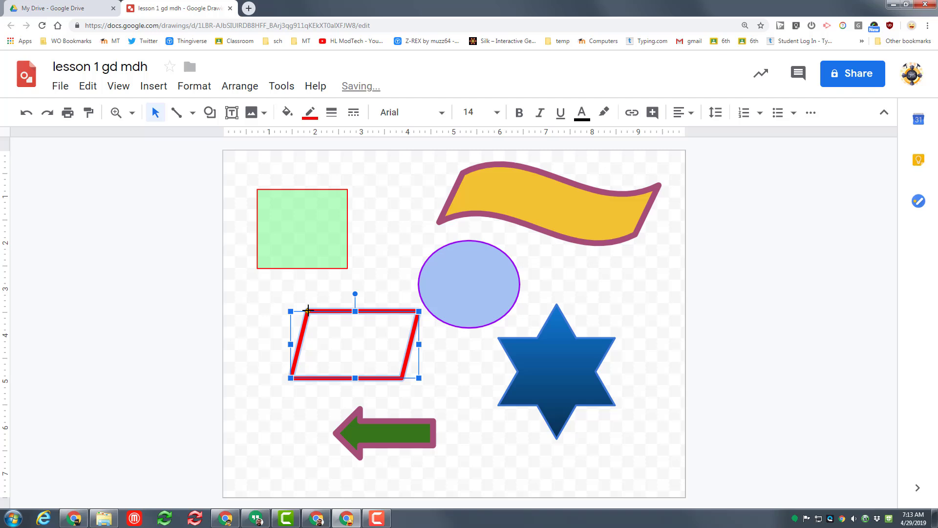
mouse_move(307, 310)
mouse_down()
mouse_move(332, 311)
mouse_move(315, 311)
mouse_up()
Step: Sharpen the star's points and rotate it about 20 degrees clockwise
click(515, 355)
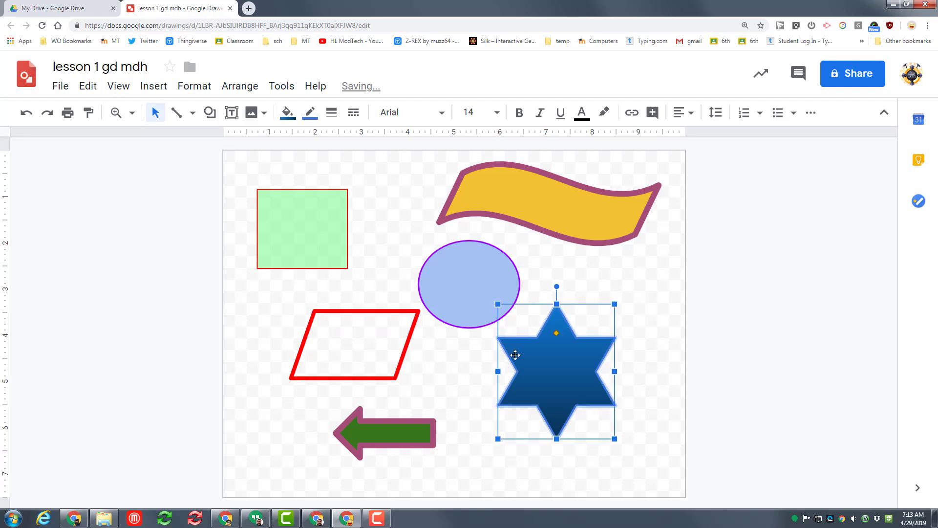
drag(557, 333, 567, 347)
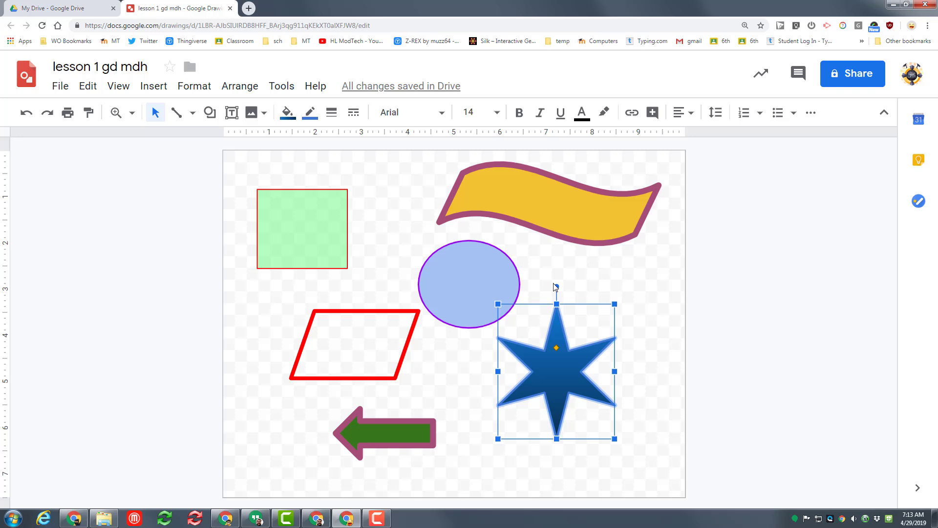
drag(556, 285, 580, 288)
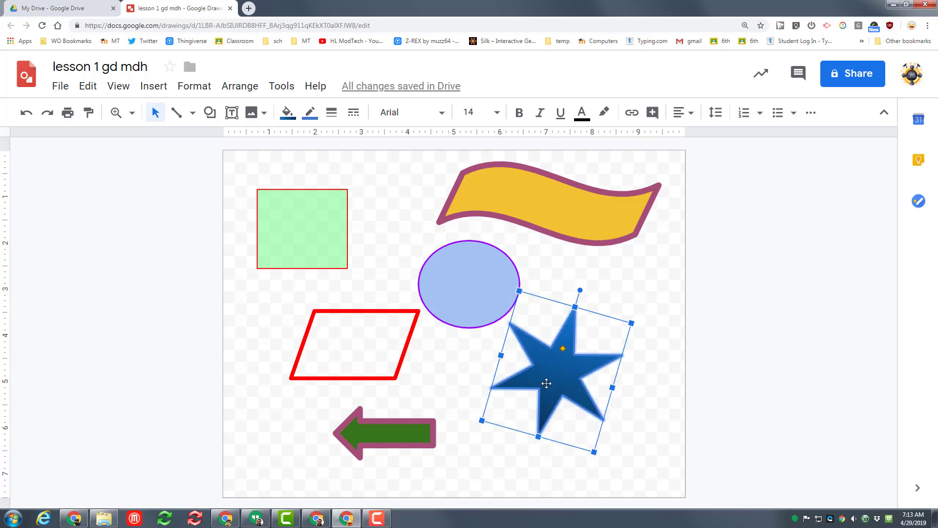
click(631, 300)
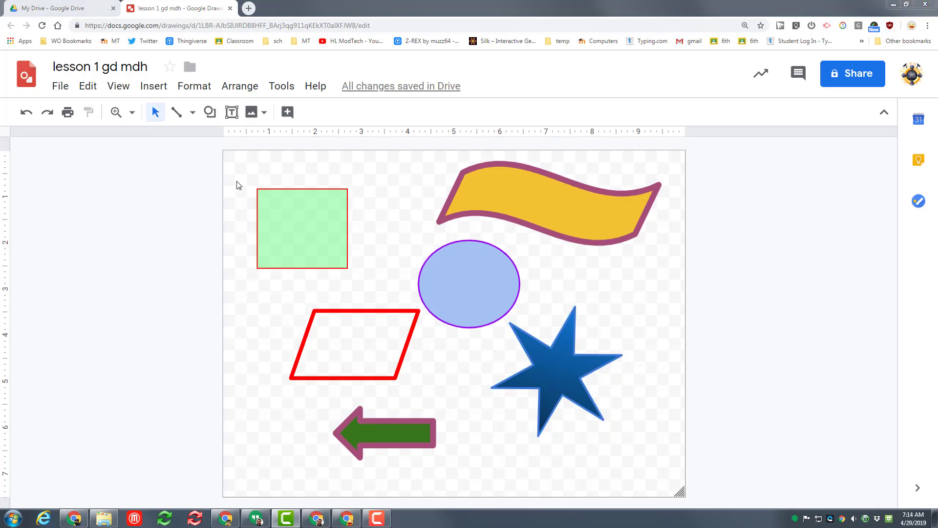
Step: Add a 'Mr H' text box inside the green square, then make it taller and wider
click(150, 90)
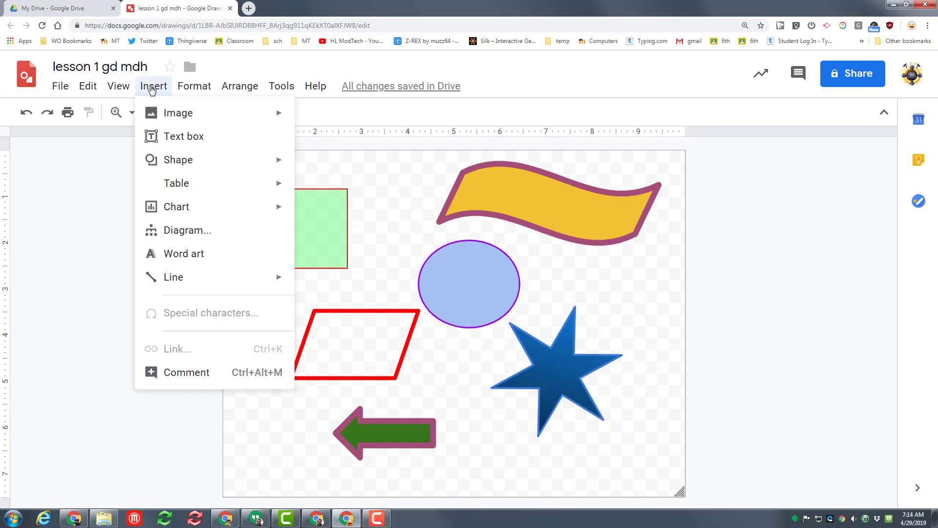
click(158, 136)
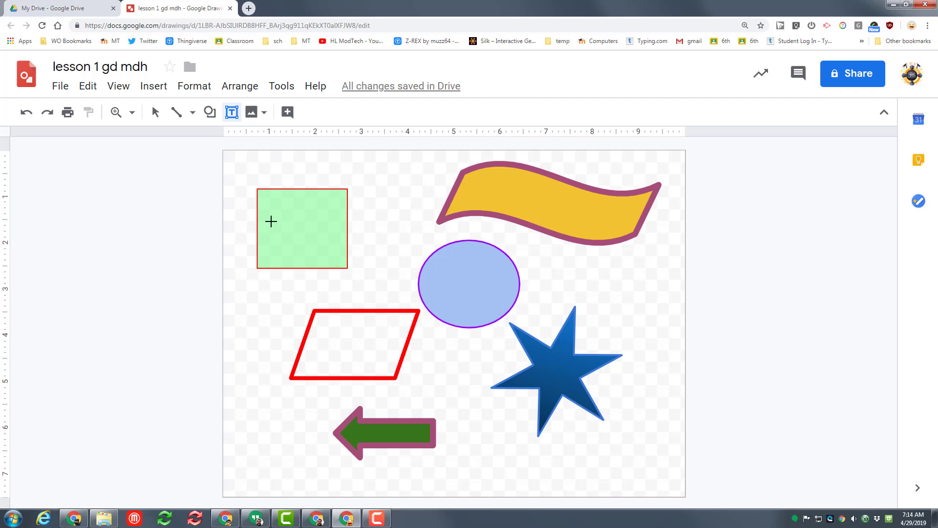
text(Mr H)
mouse_move(271, 220)
mouse_down()
mouse_move(643, 265)
mouse_move(339, 244)
mouse_up()
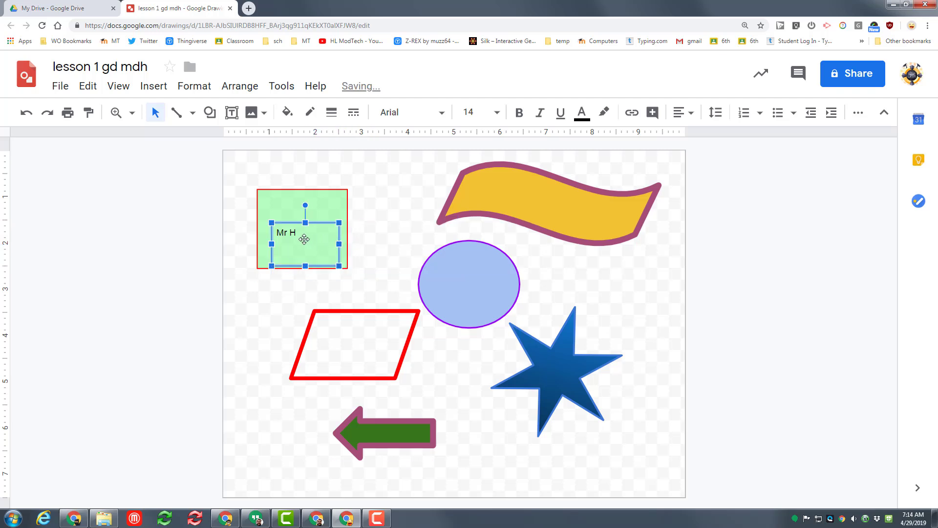
drag(305, 221, 305, 197)
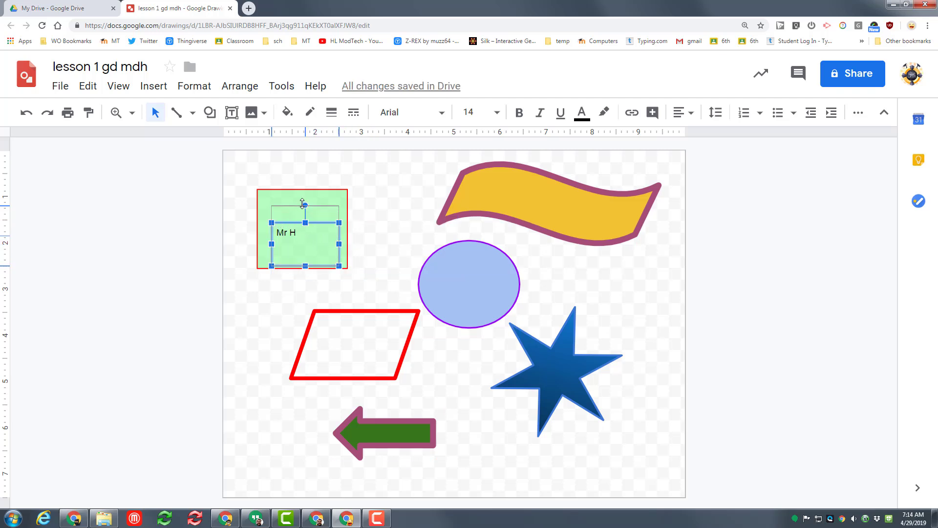
drag(271, 231, 236, 215)
click(294, 213)
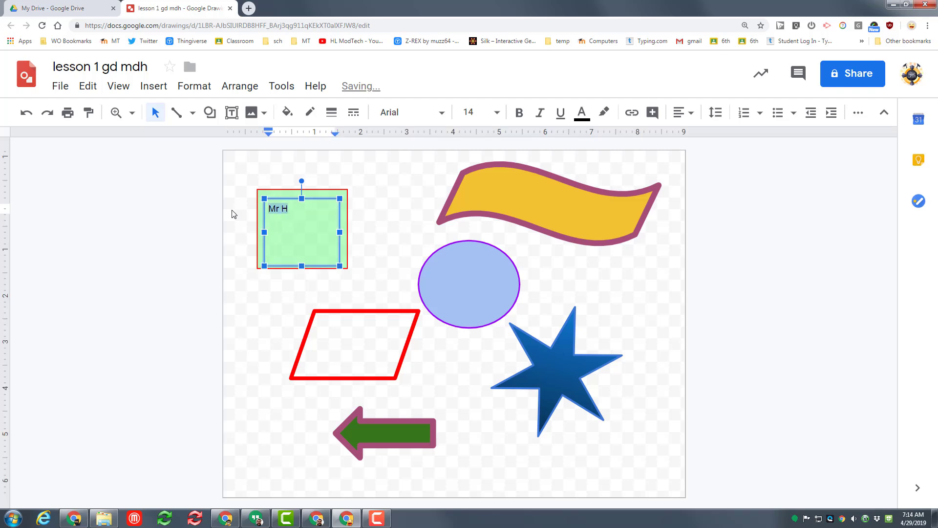
Step: Set the Mr H text to 36 point so it fits on one line
click(496, 112)
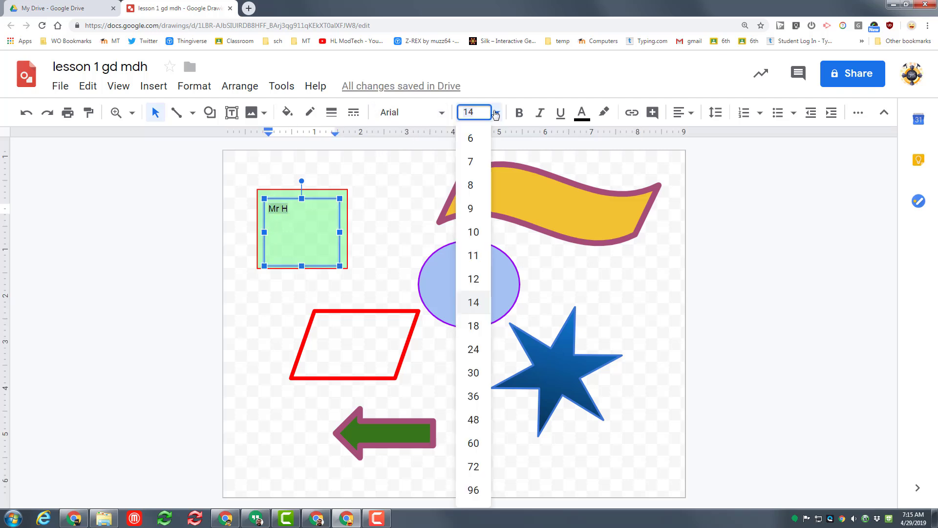
click(474, 350)
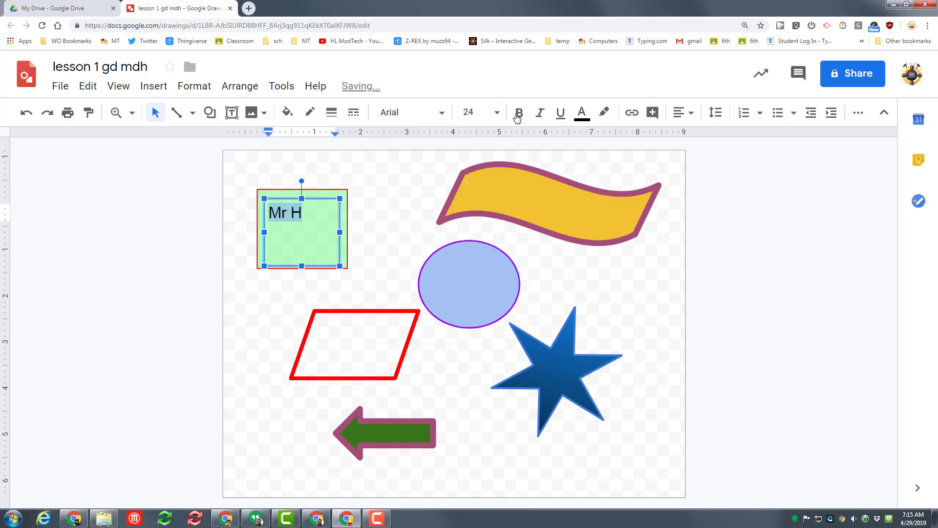
click(500, 112)
click(477, 419)
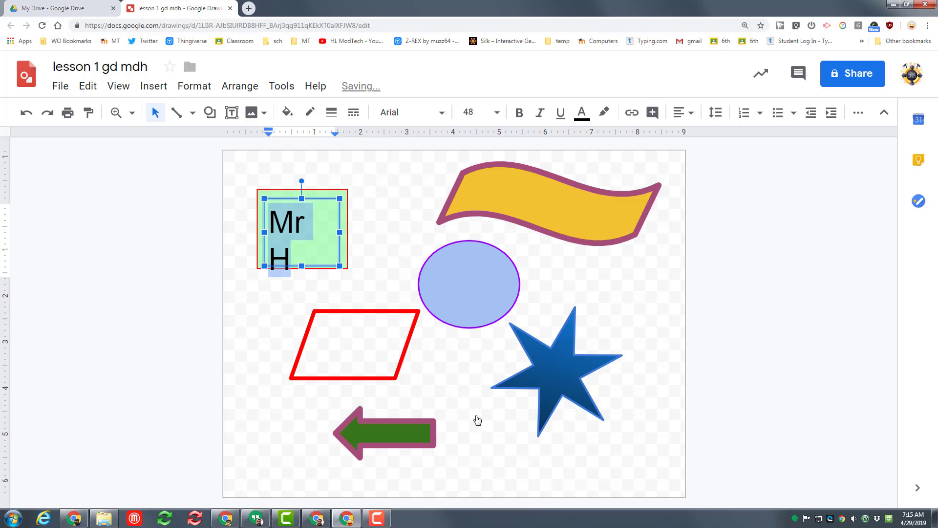
click(497, 112)
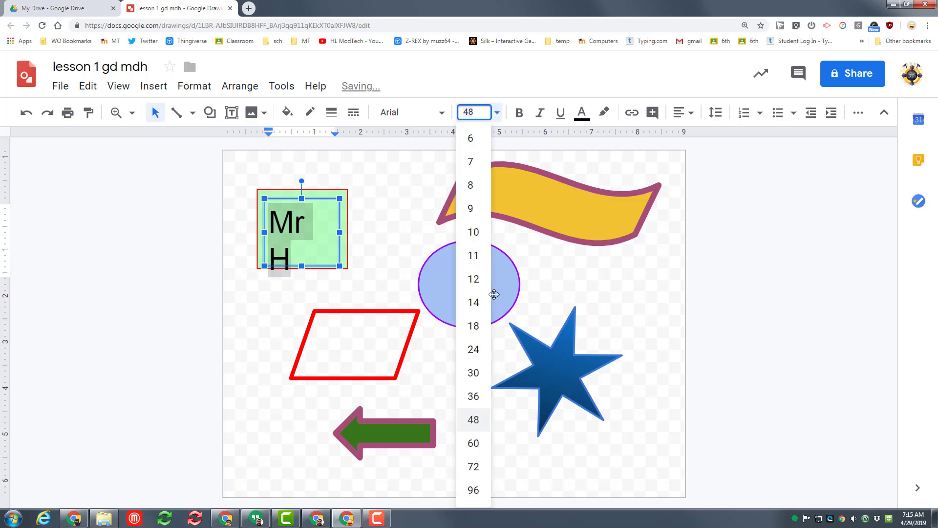
click(473, 397)
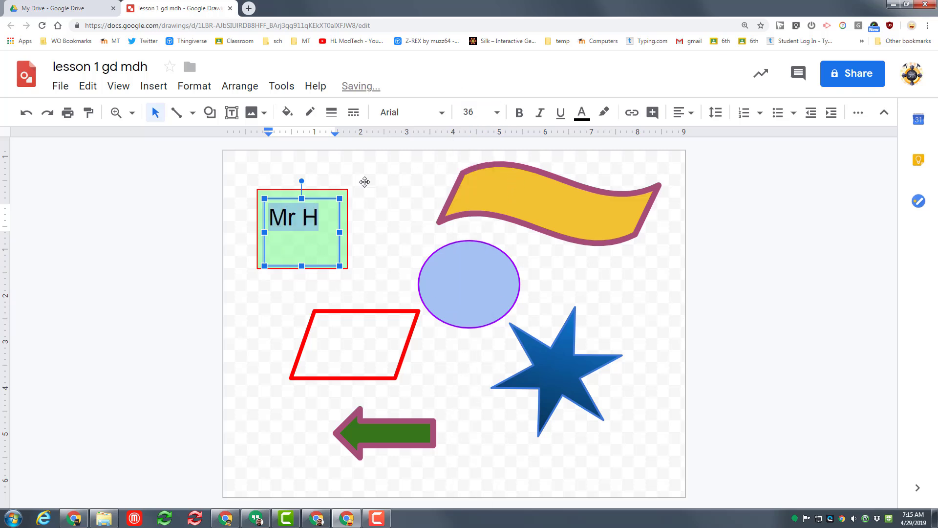
Step: Change the Mr H font to Lobster and its colour to dark green
click(419, 114)
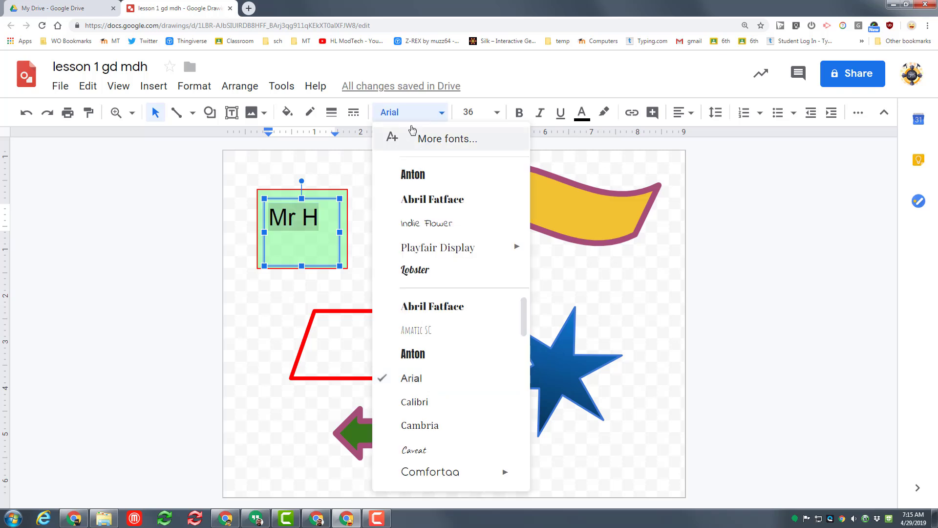
click(416, 270)
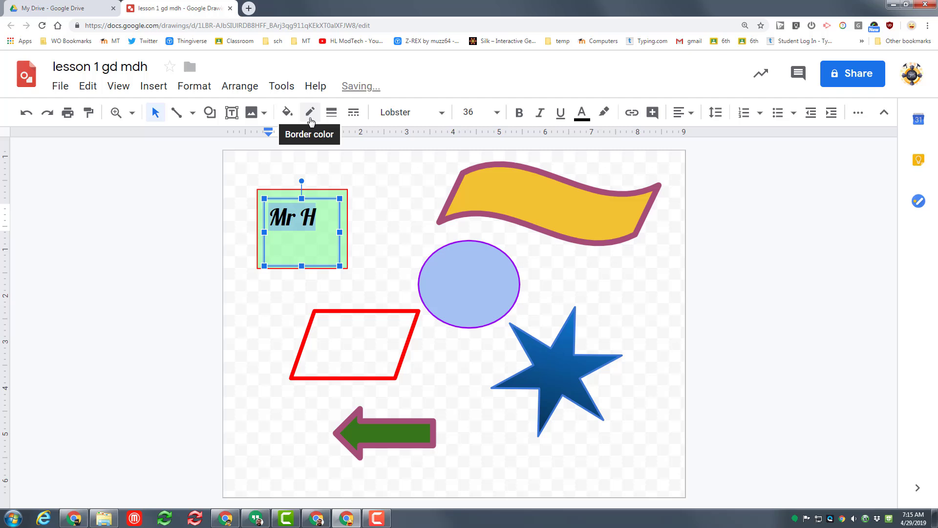
click(582, 112)
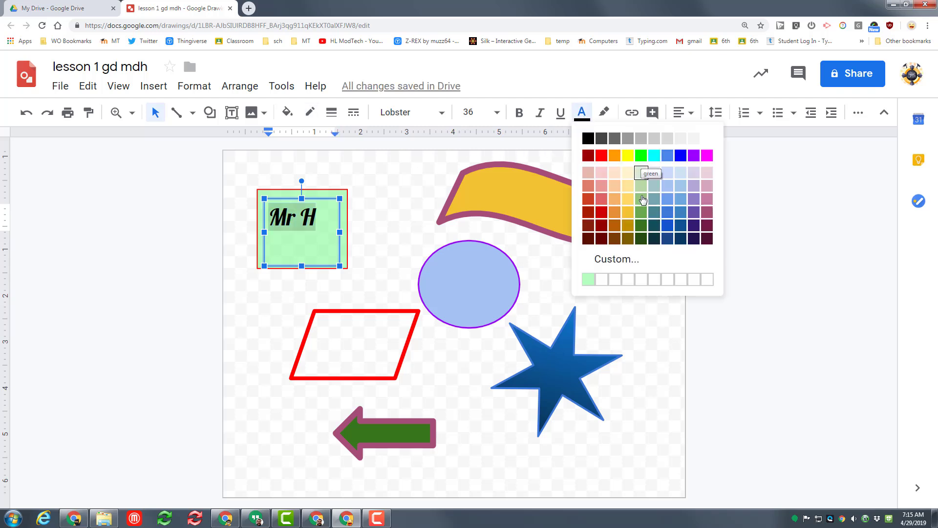
click(641, 238)
click(374, 237)
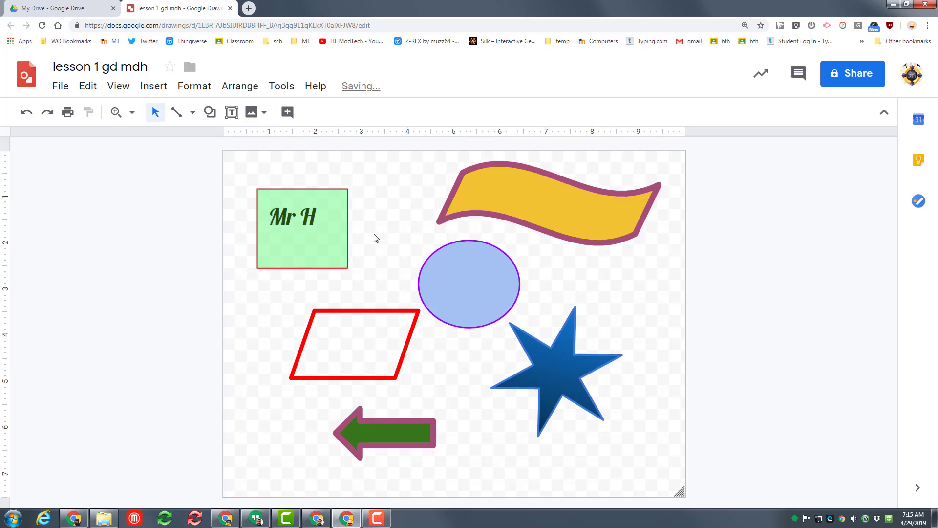
click(302, 218)
click(228, 186)
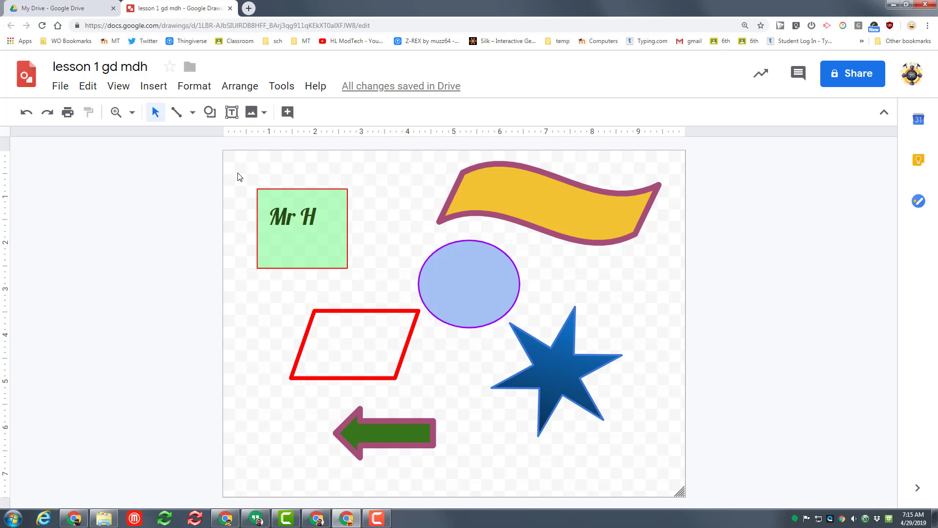
Step: Centre 'Mr H' and the green square on each other, both ways, then group them
mouse_move(232, 157)
mouse_down()
mouse_move(336, 260)
mouse_move(372, 281)
mouse_up()
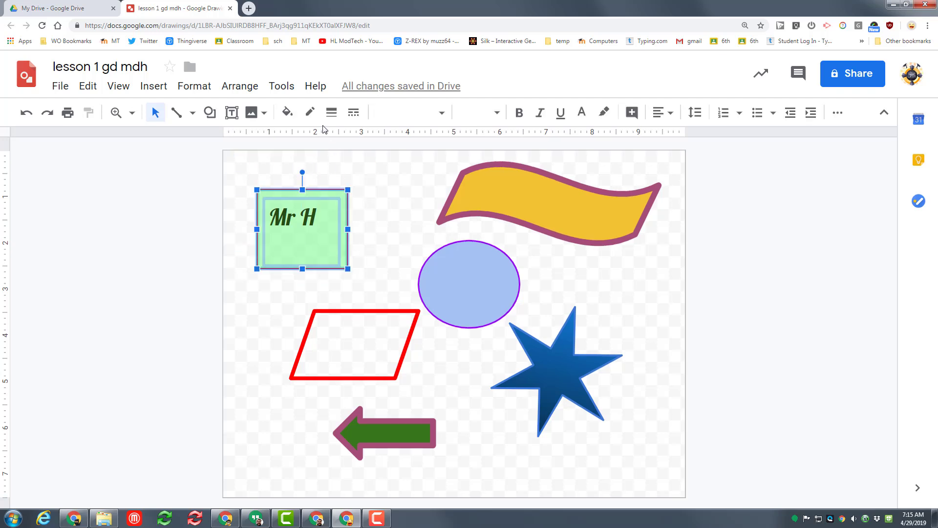
click(662, 114)
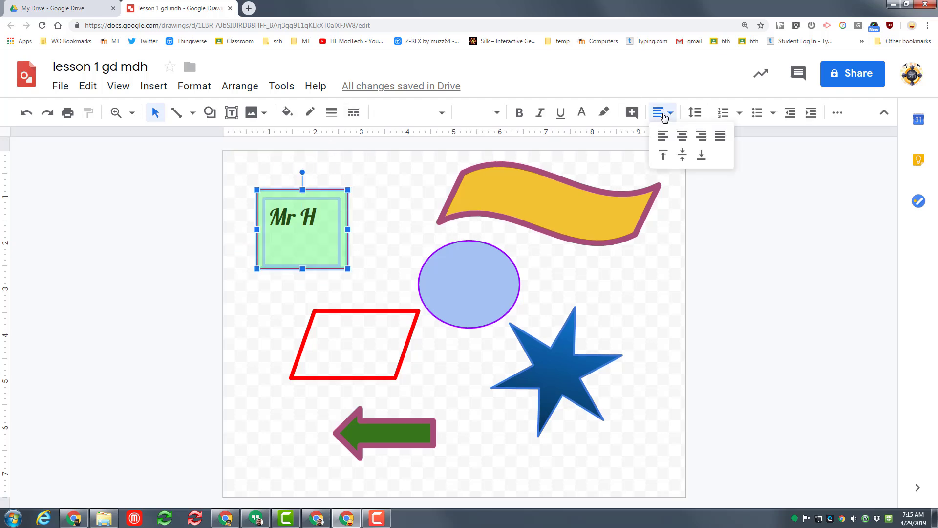
click(683, 136)
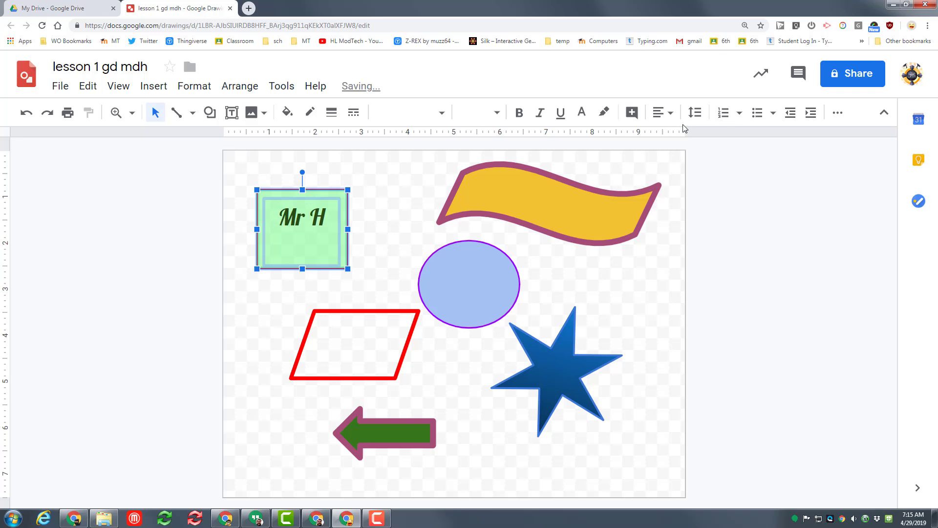
click(662, 112)
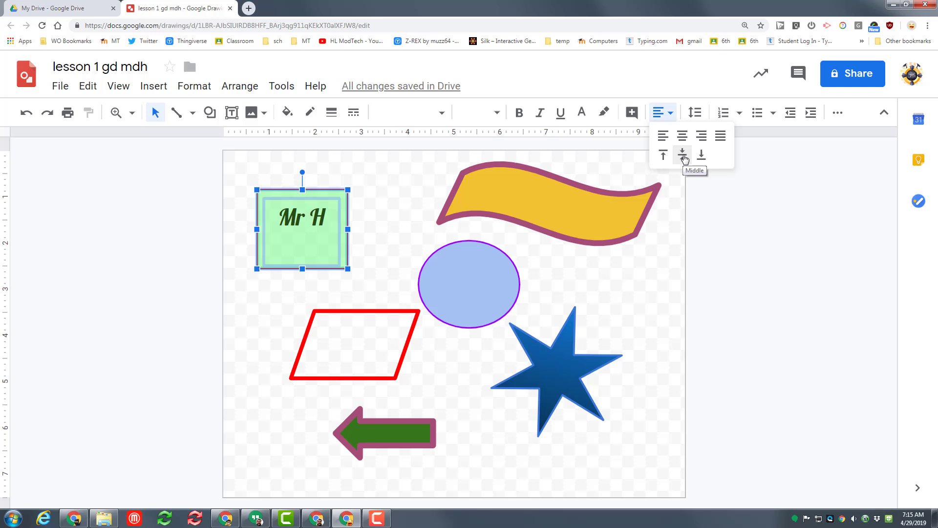
click(682, 155)
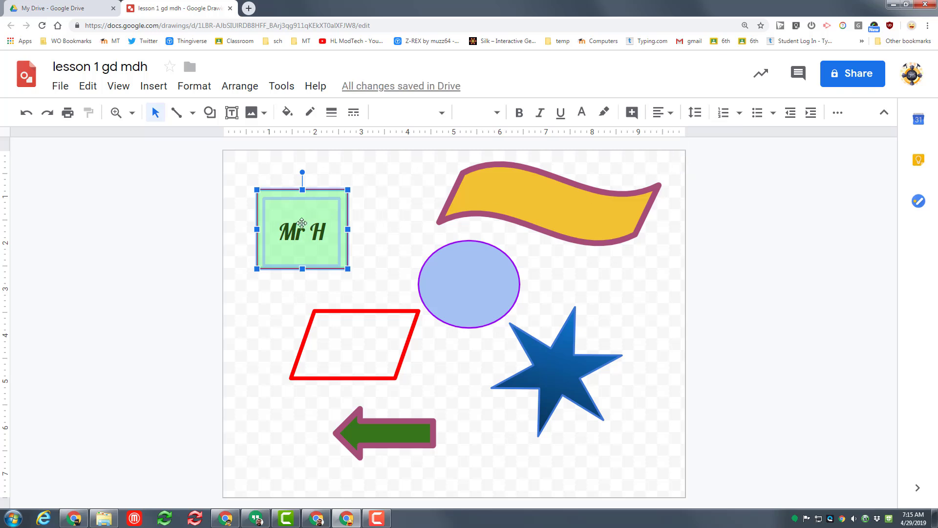
click(233, 86)
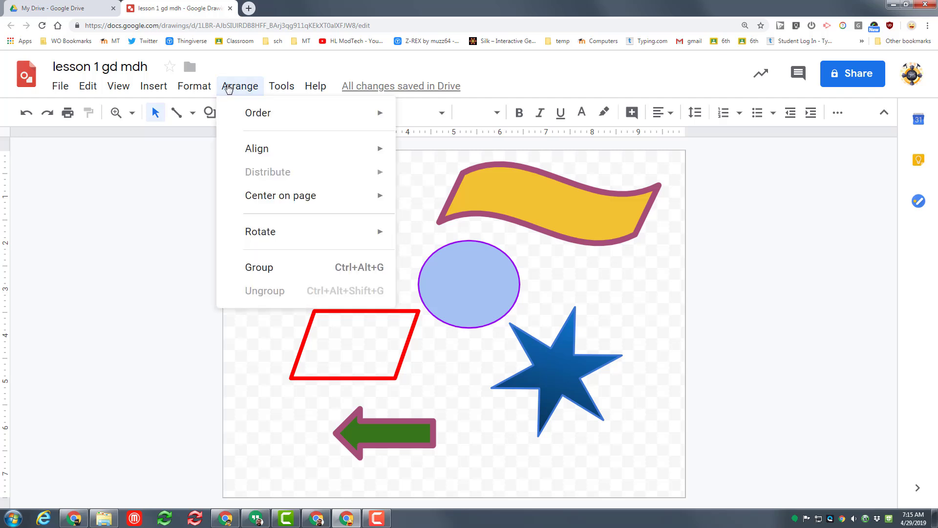
click(255, 267)
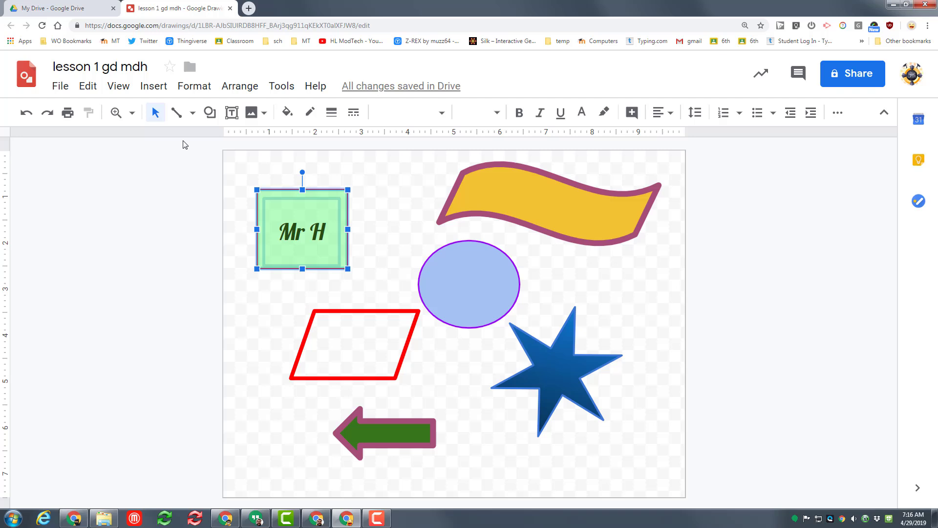
Step: Insert 'Wow!' word art, move it onto the yellow banner and shrink it slightly
click(154, 86)
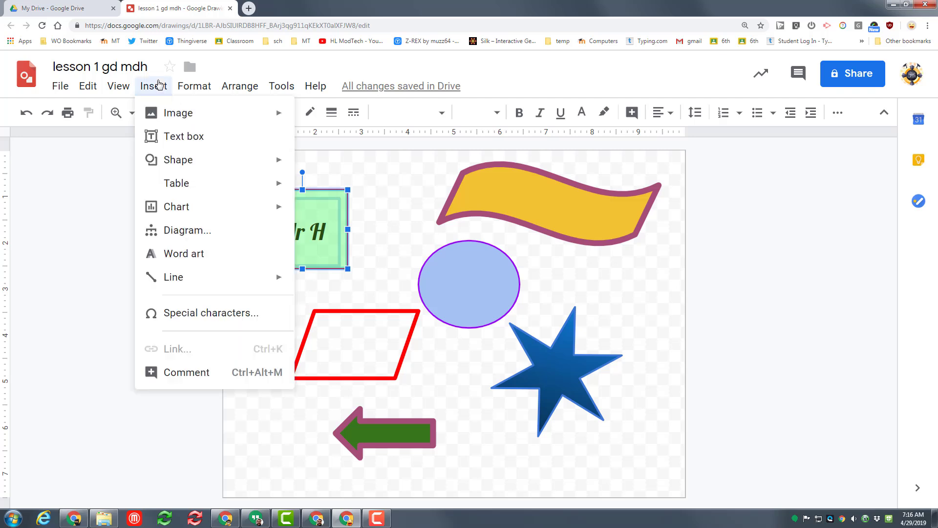
click(173, 256)
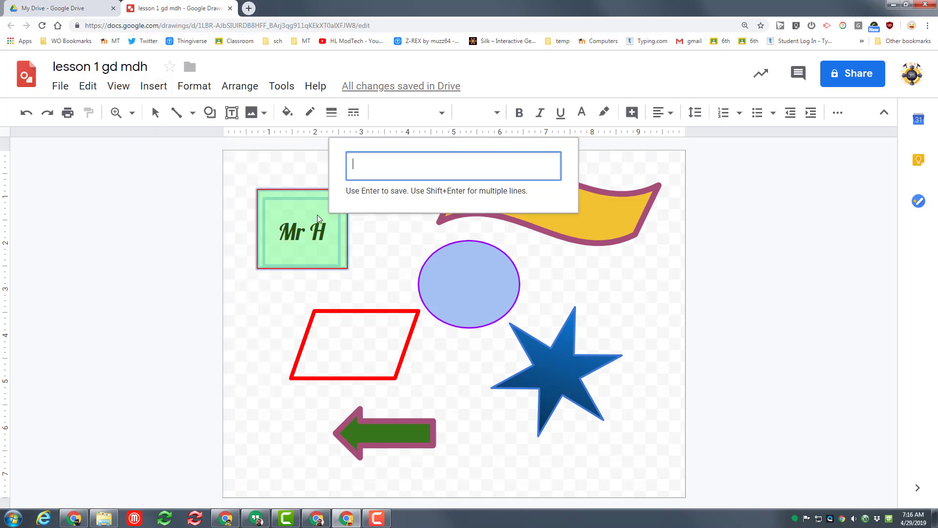
text(Wo)
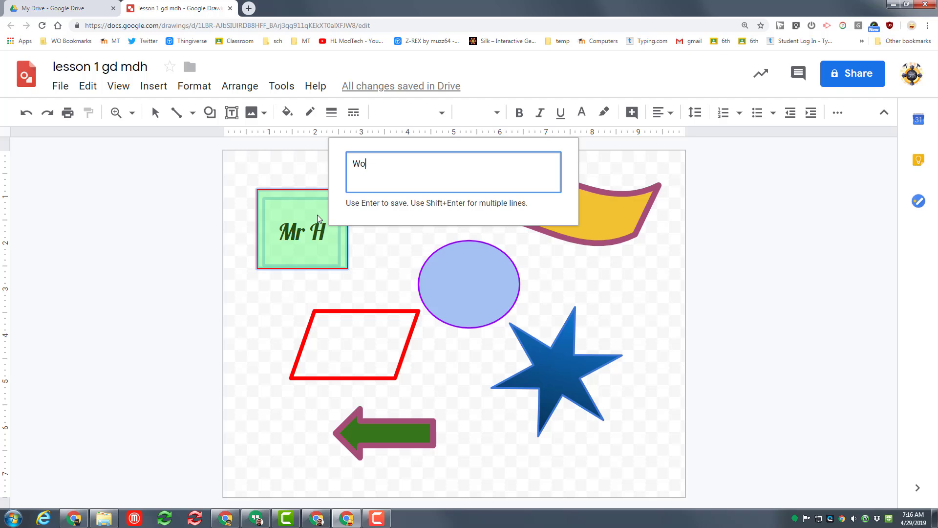
text(w!)
key(Return)
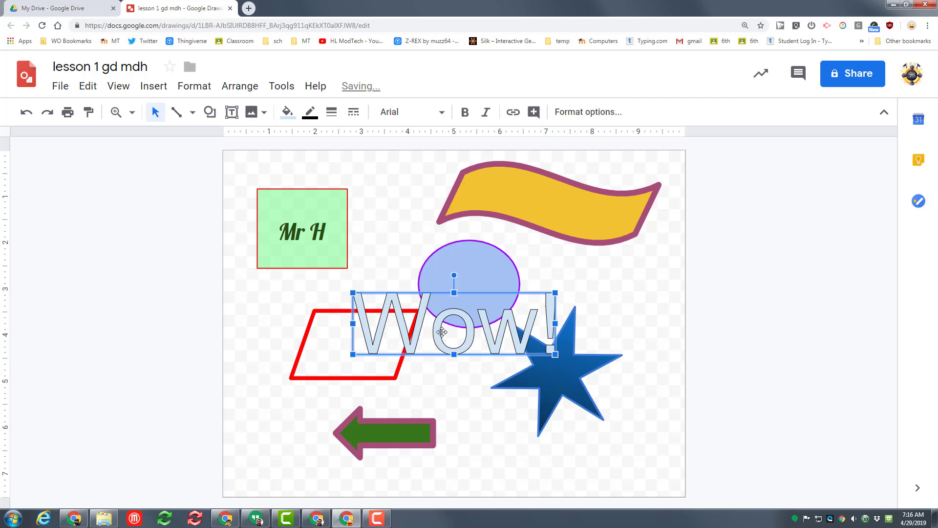
drag(438, 333, 527, 206)
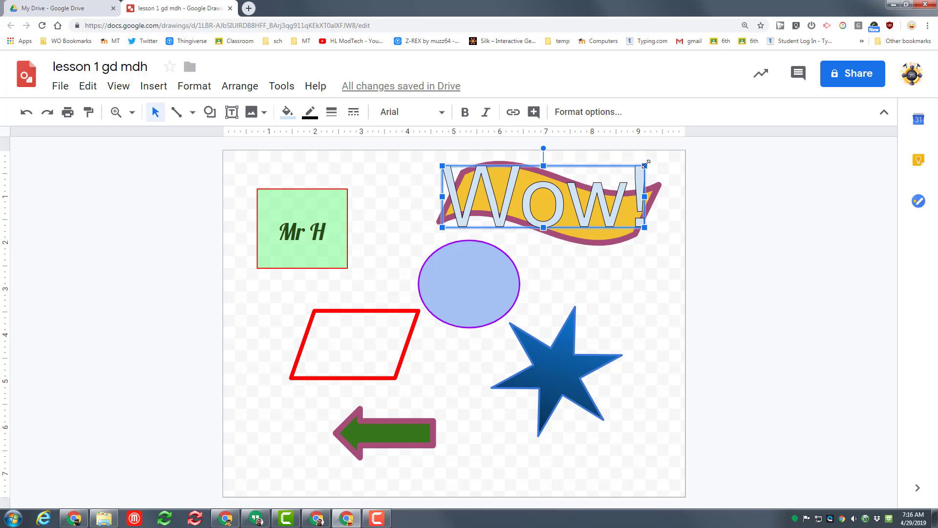
drag(635, 168, 617, 176)
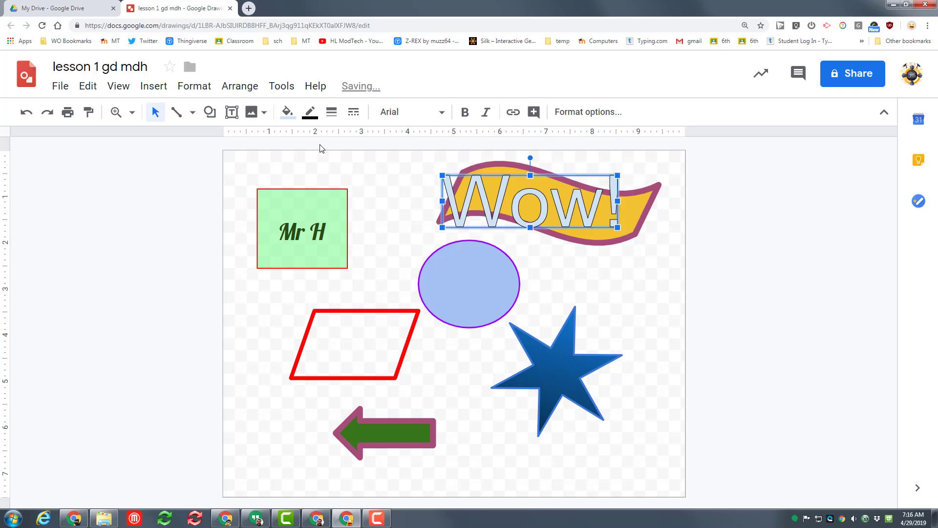
Step: Give the 'Wow!' word art a dark red gradient fill
click(288, 112)
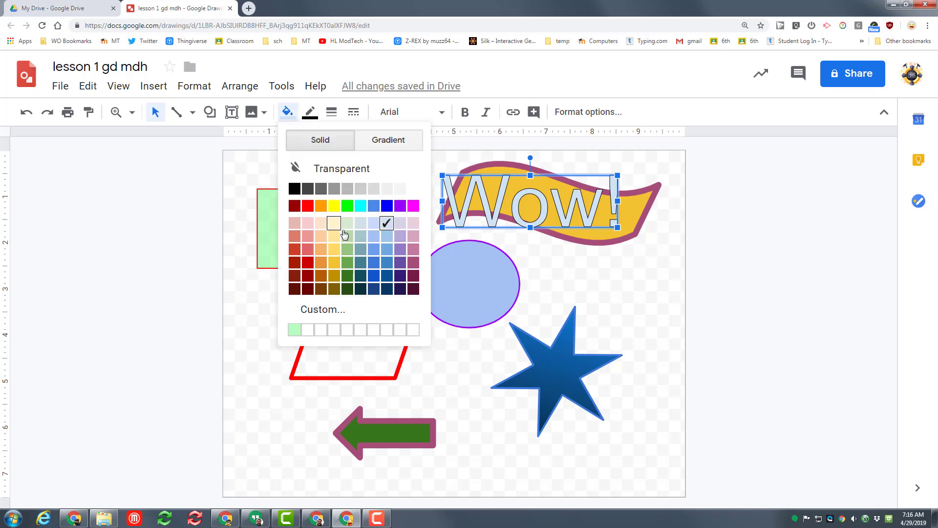
click(347, 240)
click(287, 113)
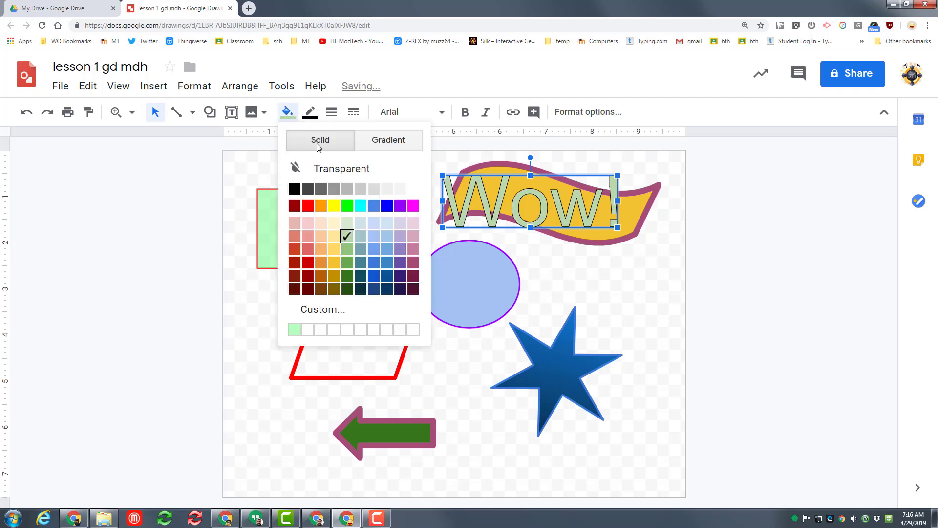
click(382, 141)
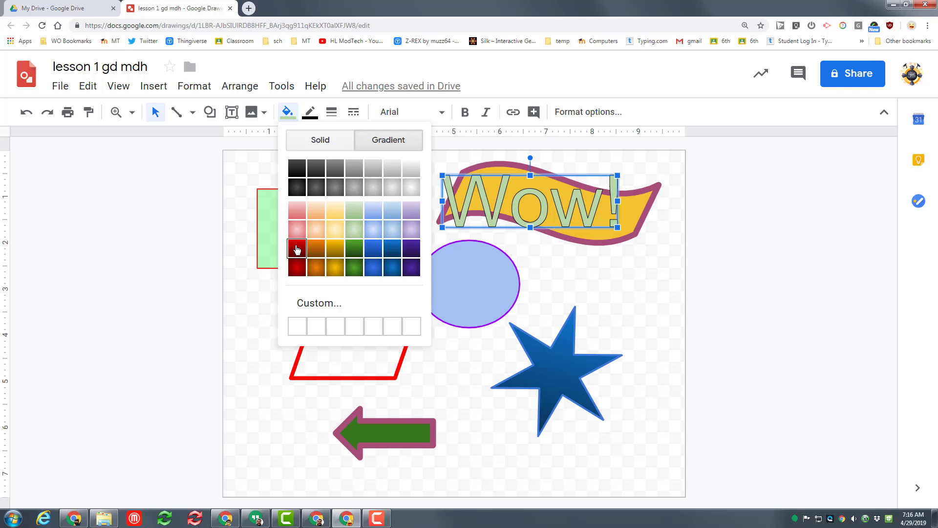
click(296, 250)
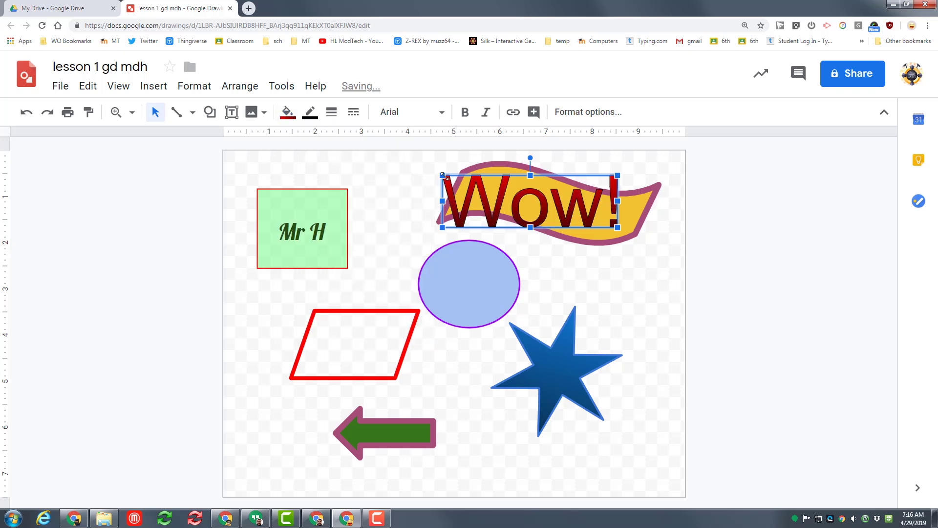
Step: Shrink 'Wow!', shift it left and tilt it about 15° along the banner
drag(495, 188, 497, 189)
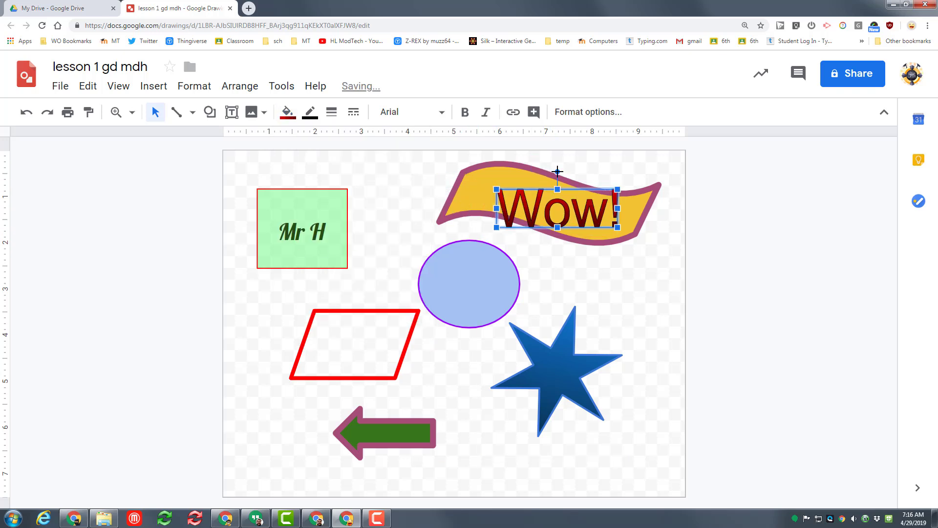
drag(558, 172, 563, 167)
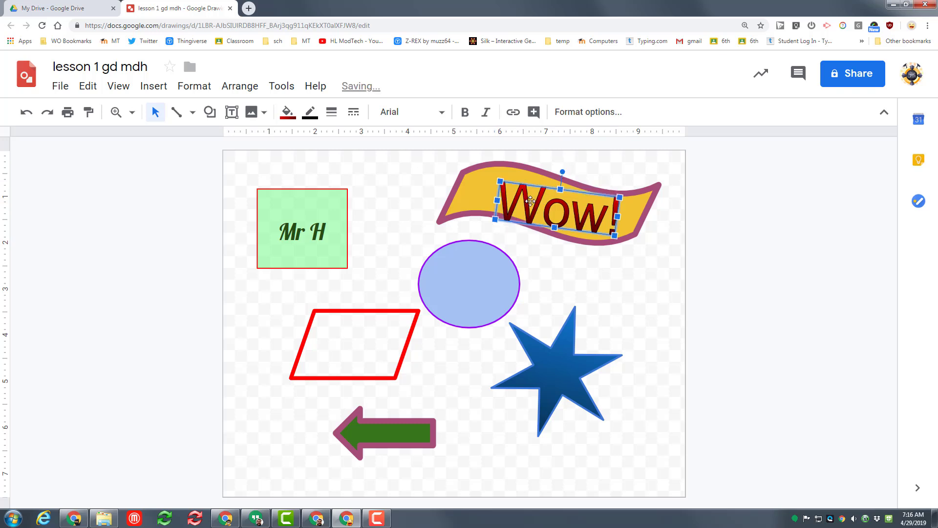
drag(519, 198, 497, 194)
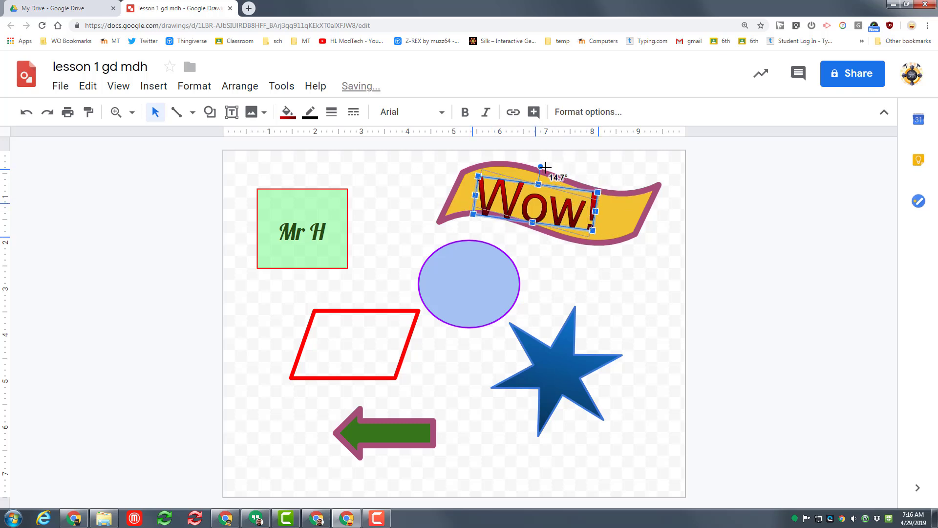
mouse_move(540, 168)
mouse_down()
mouse_move(558, 197)
mouse_move(560, 158)
mouse_up()
click(435, 193)
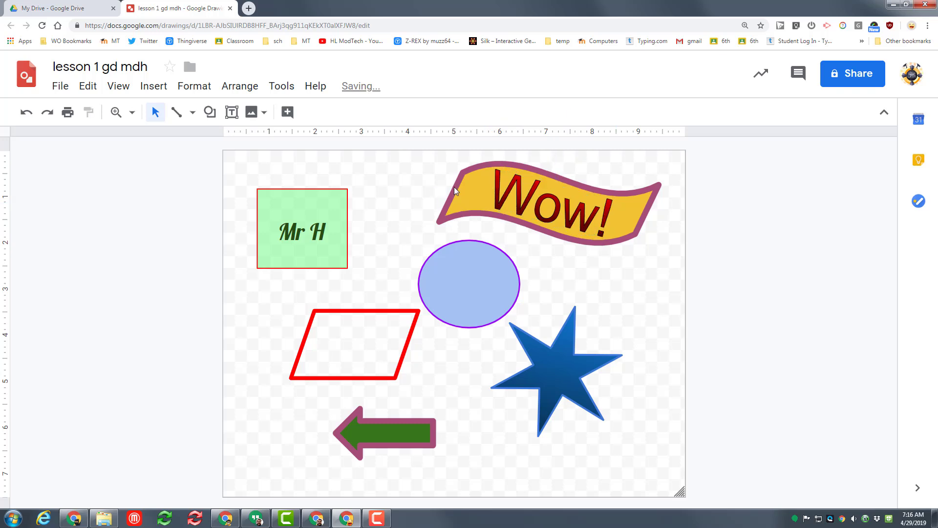
Step: Group the yellow banner with the 'Wow!' word art, then clear the selection
click(455, 188)
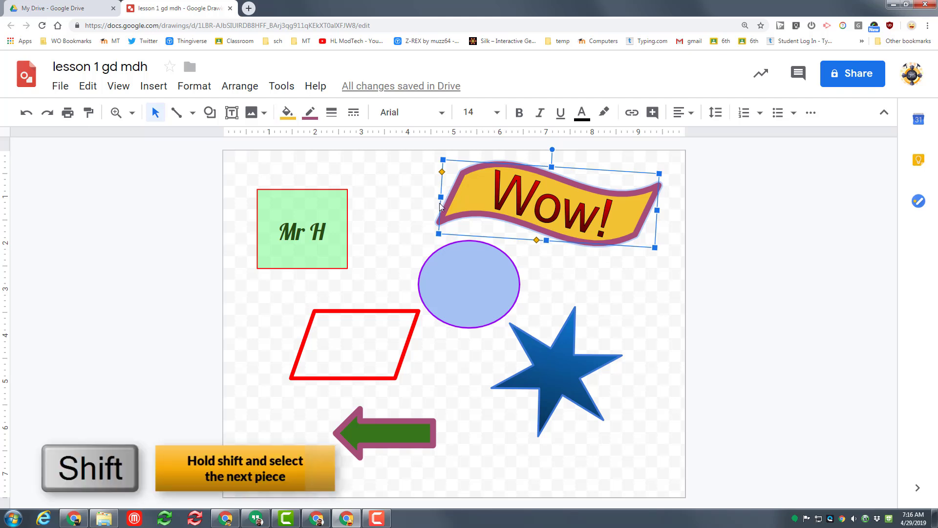
shift+click(497, 195)
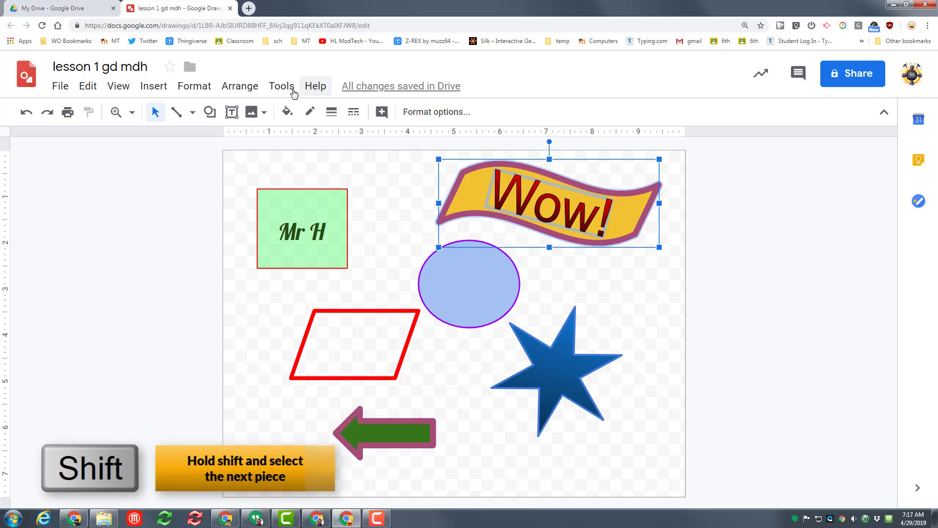
click(242, 87)
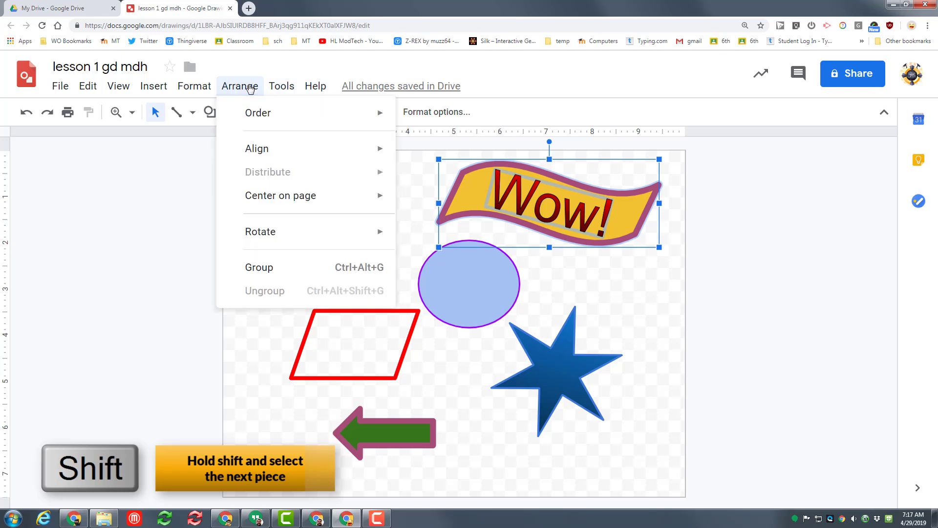
click(272, 267)
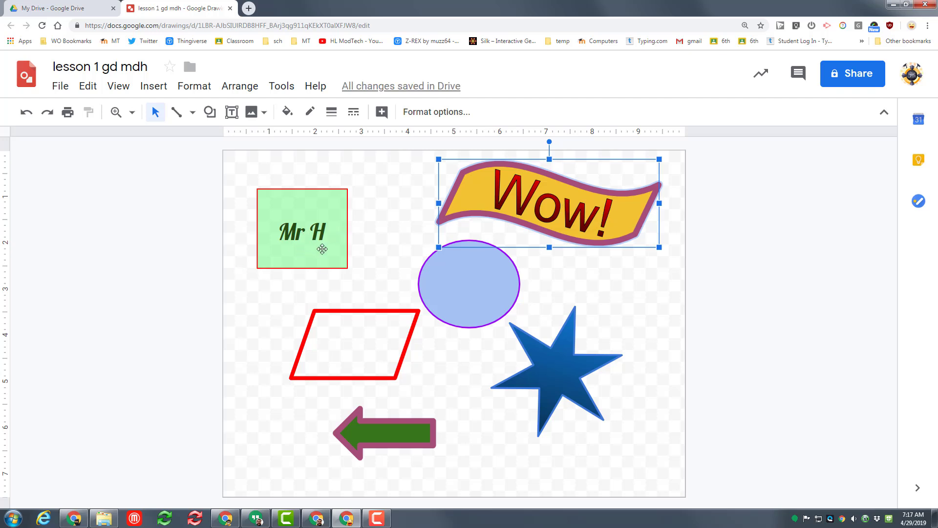
click(241, 180)
Step: Give the drawing page a light pink background
right_click(241, 180)
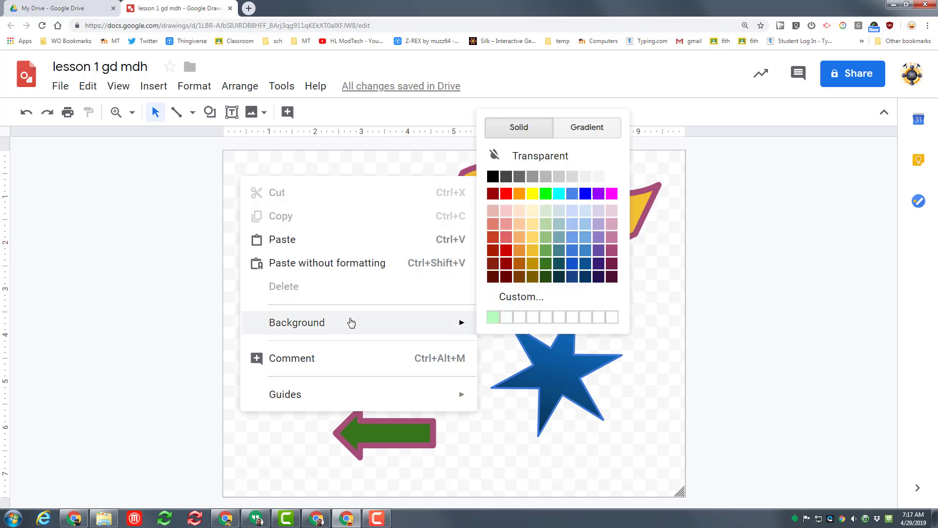
mouse_move(296, 323)
click(611, 230)
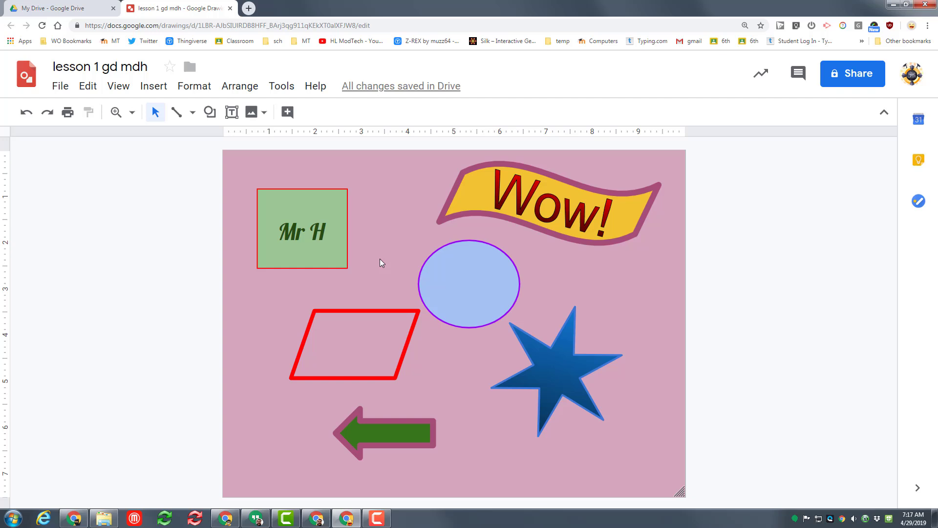
click(232, 113)
Step: Draw a tall text box on the right and move the star down-left
drag(659, 298, 562, 480)
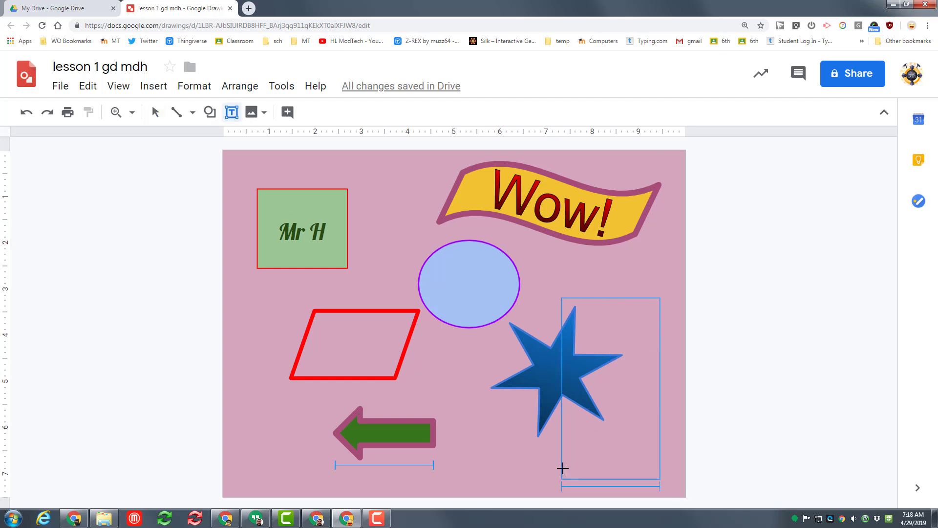
drag(542, 377, 475, 396)
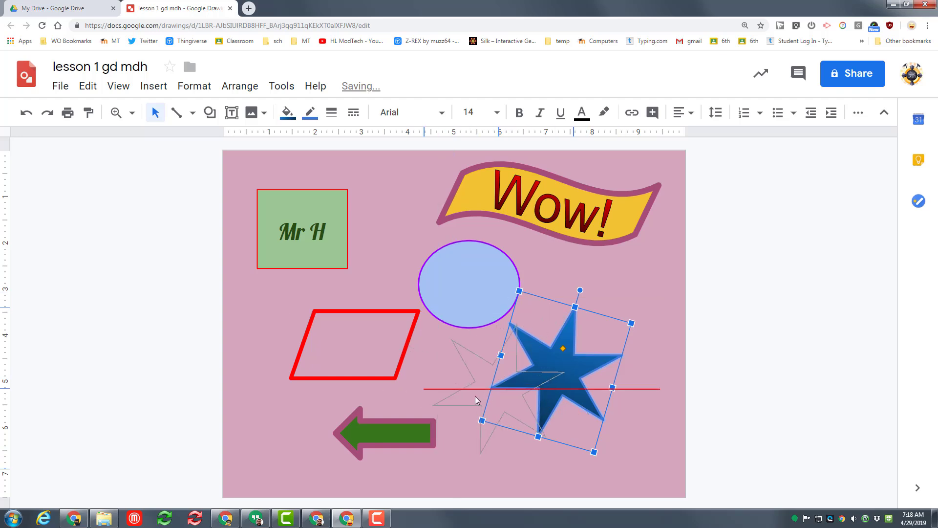
click(588, 367)
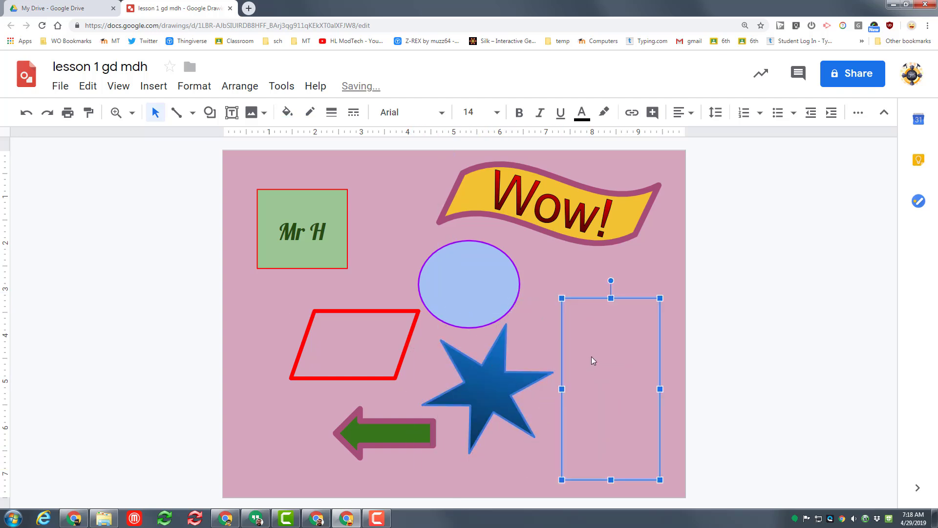
text(My favorite technique is...)
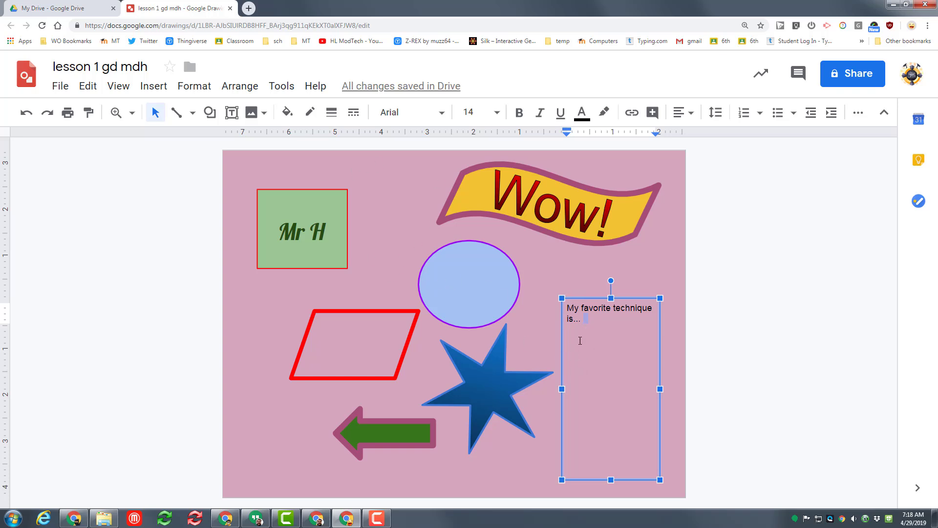
Step: Move the green arrow down-left and tilt it diagonally
drag(377, 435, 347, 448)
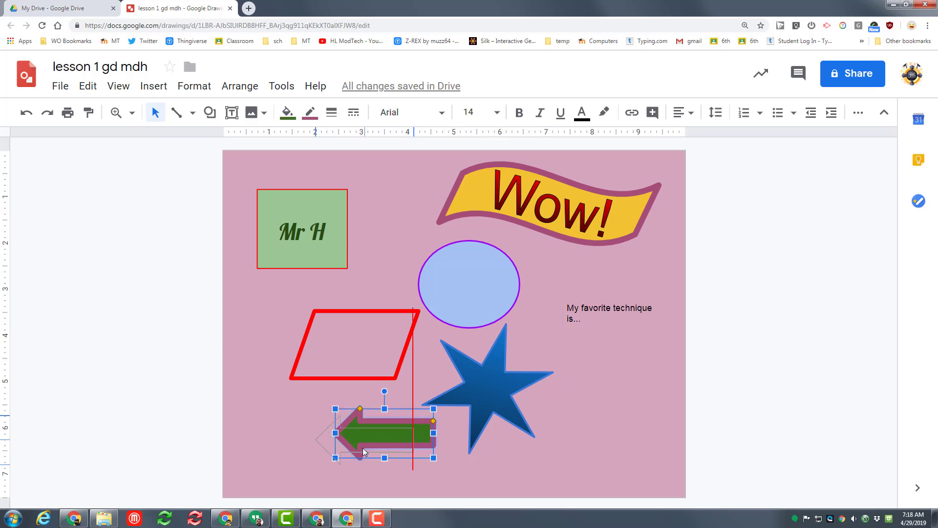
drag(355, 402, 383, 408)
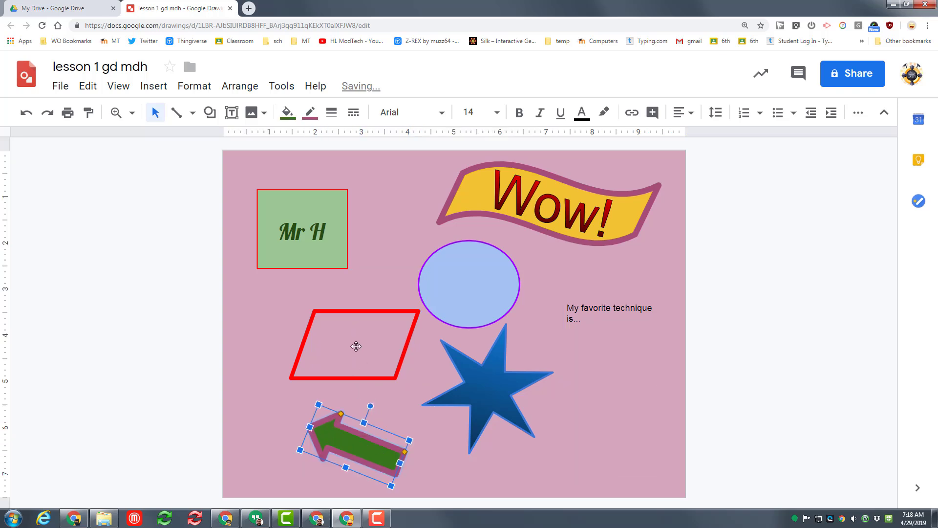
click(356, 345)
key(Tab)
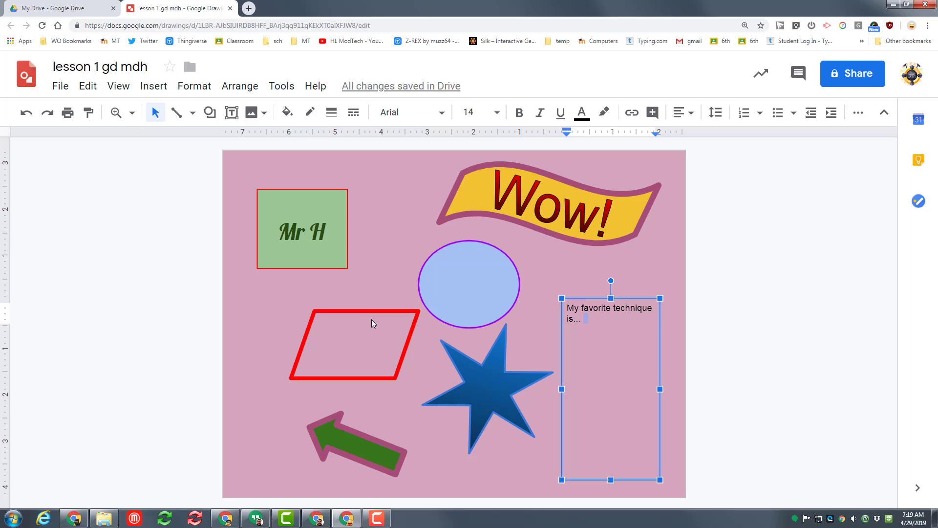
Step: Give the text box a light blue fill and a 3px dark magenta border
click(287, 112)
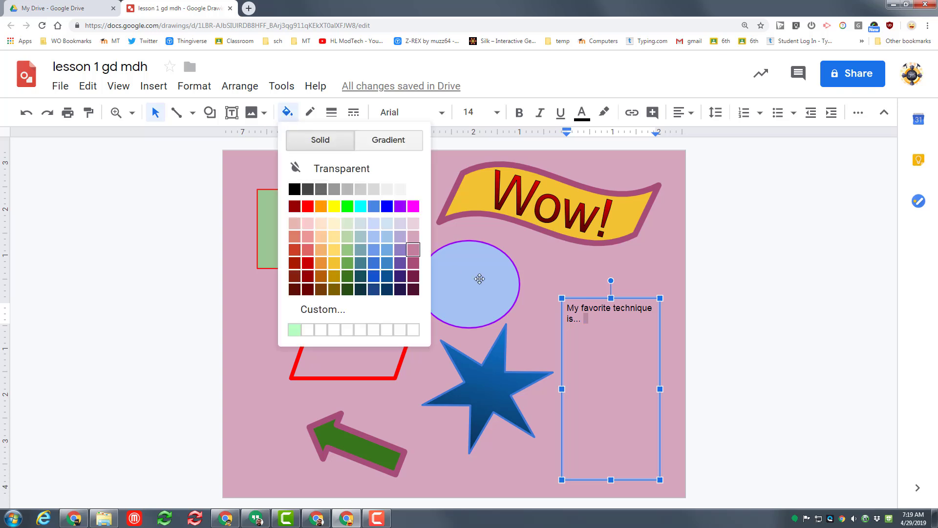
click(387, 237)
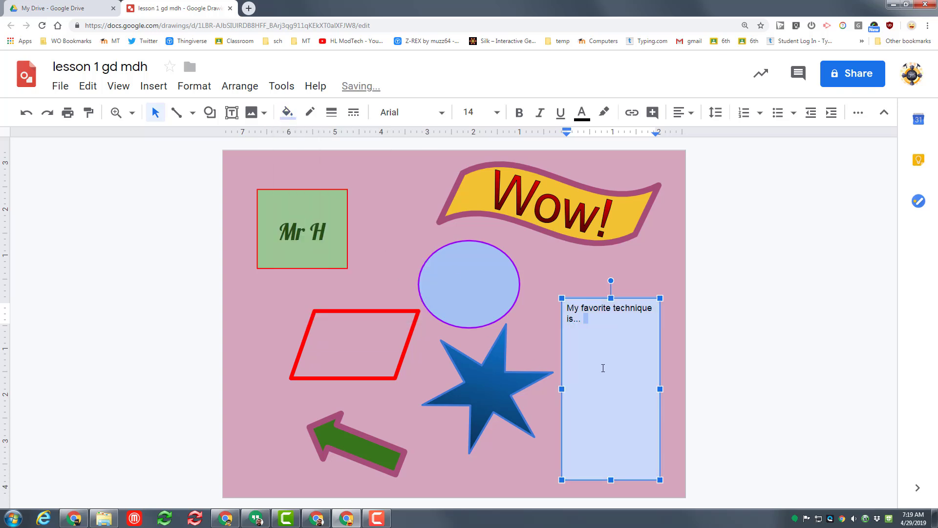
click(311, 114)
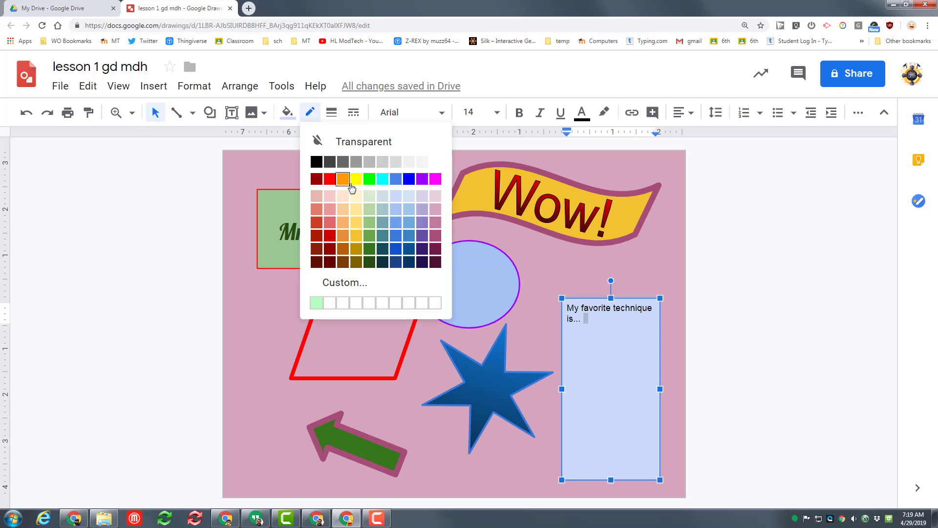
click(435, 249)
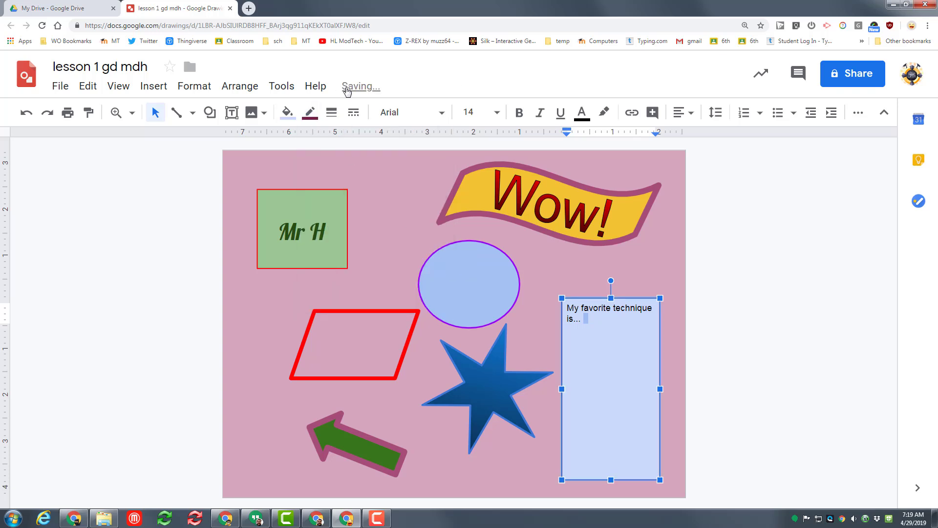
click(331, 112)
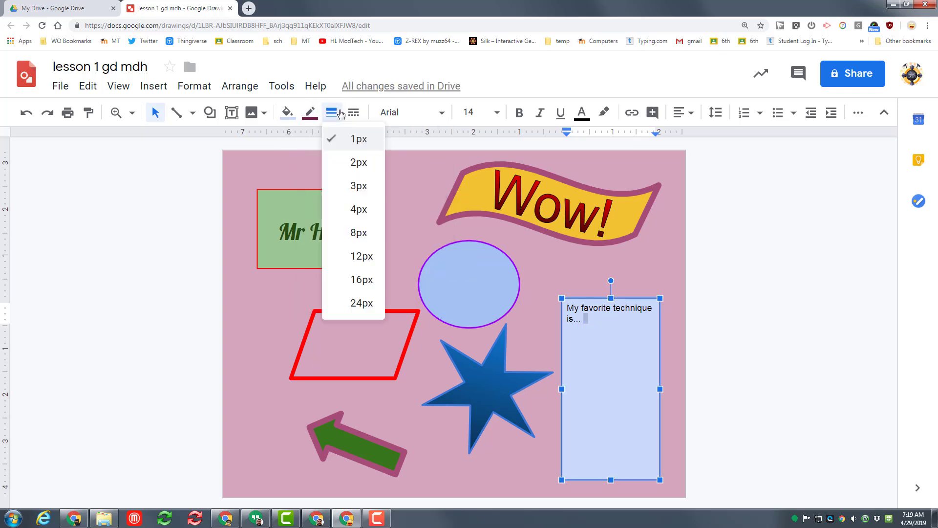
click(351, 186)
click(550, 287)
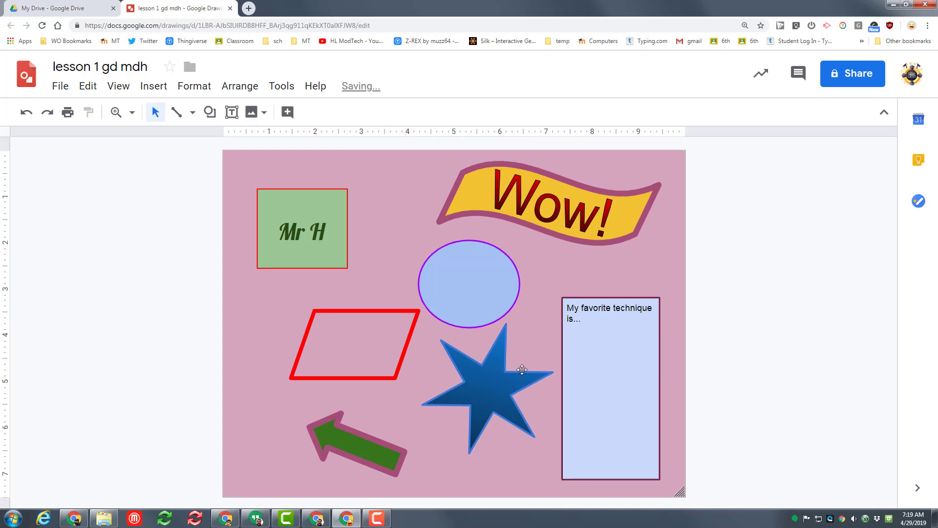